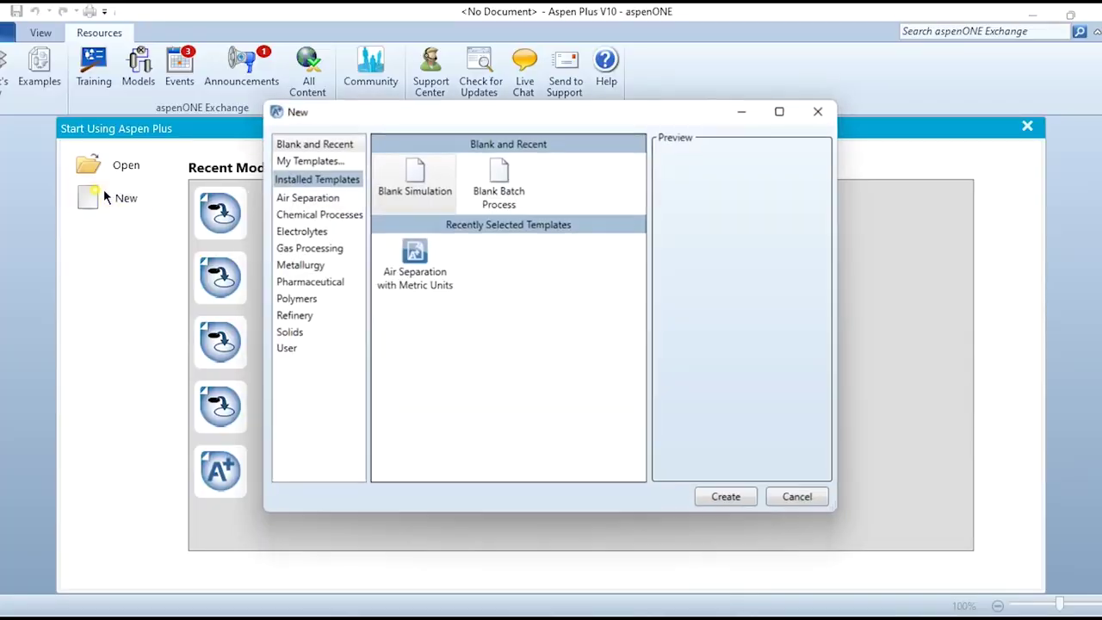
Step: Create a blank simulation with METHANE as its only component
{"action": "left_click", "coordinate": [711, 507]}
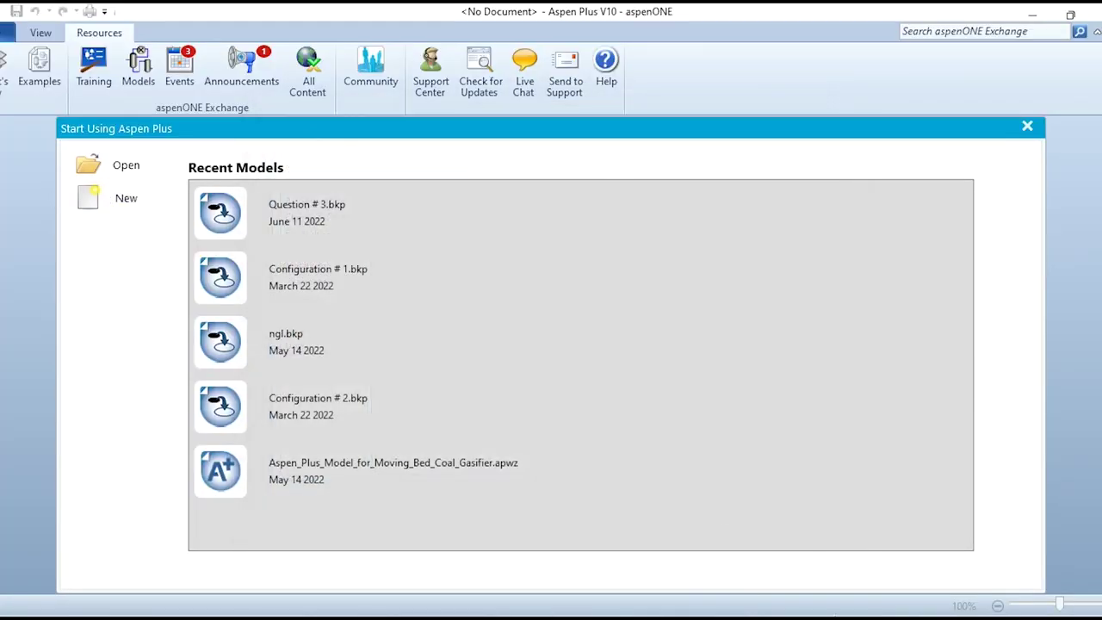
{"action": "type", "text": "METHANE"}
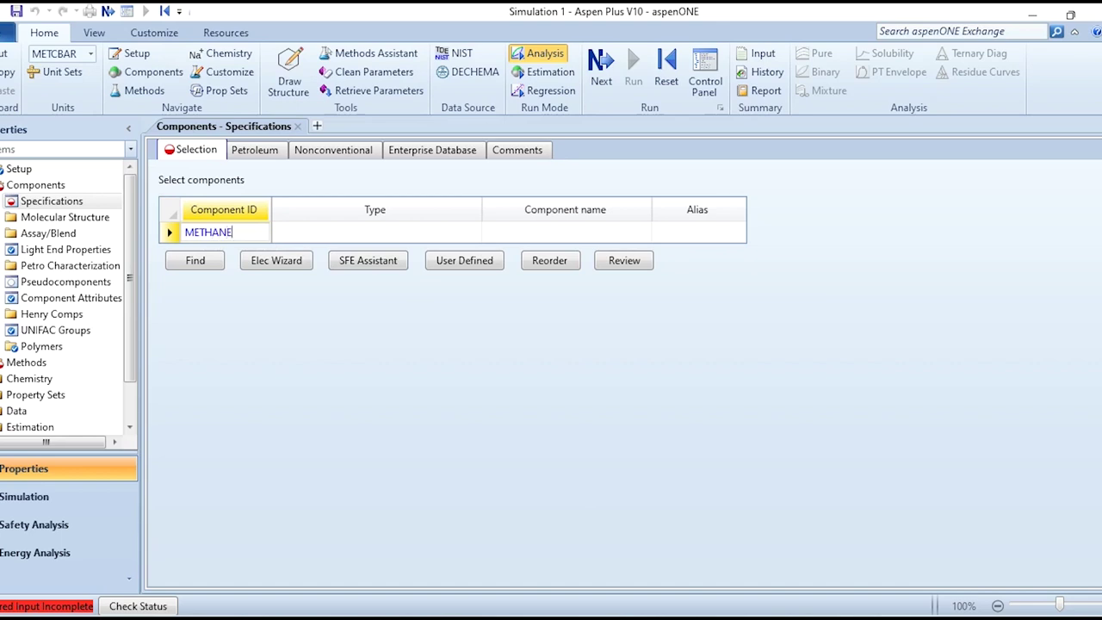
{"action": "key", "text": "Return"}
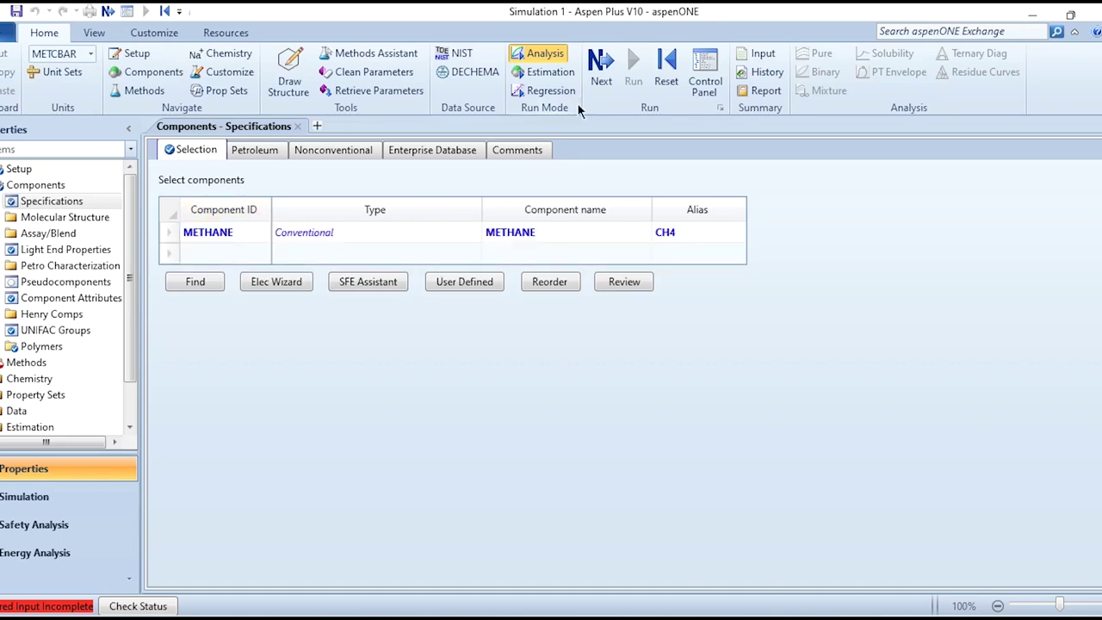
Step: Set PENG-ROB as the base property method, run the property check, and enter the Simulation environment
{"action": "left_click", "coordinate": [600, 82]}
{"action": "left_click", "coordinate": [301, 220]}
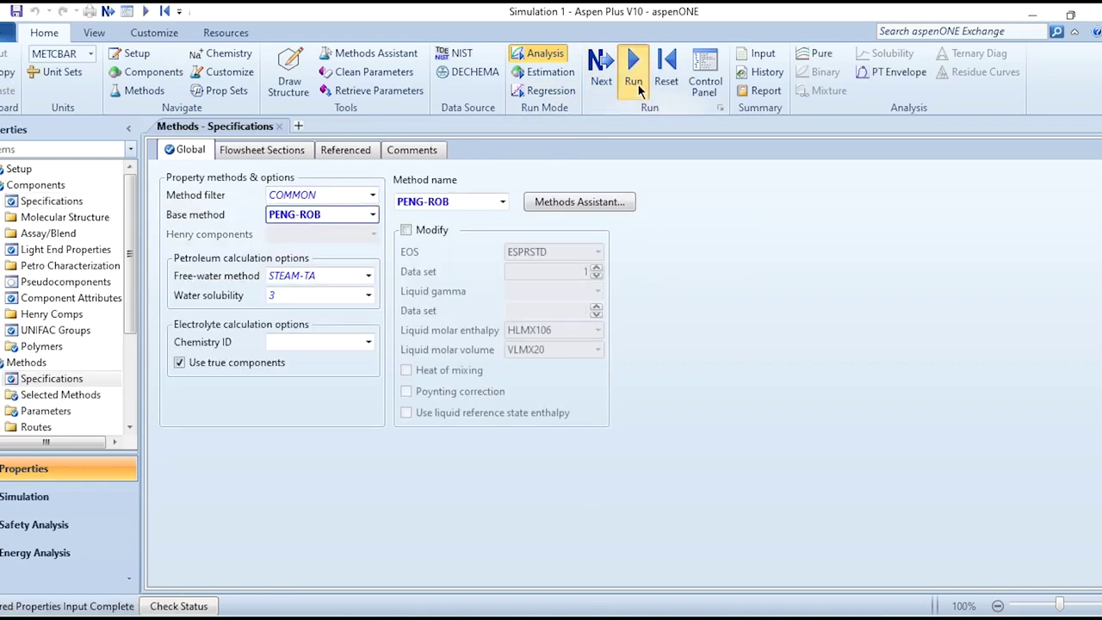
{"action": "left_click", "coordinate": [634, 86]}
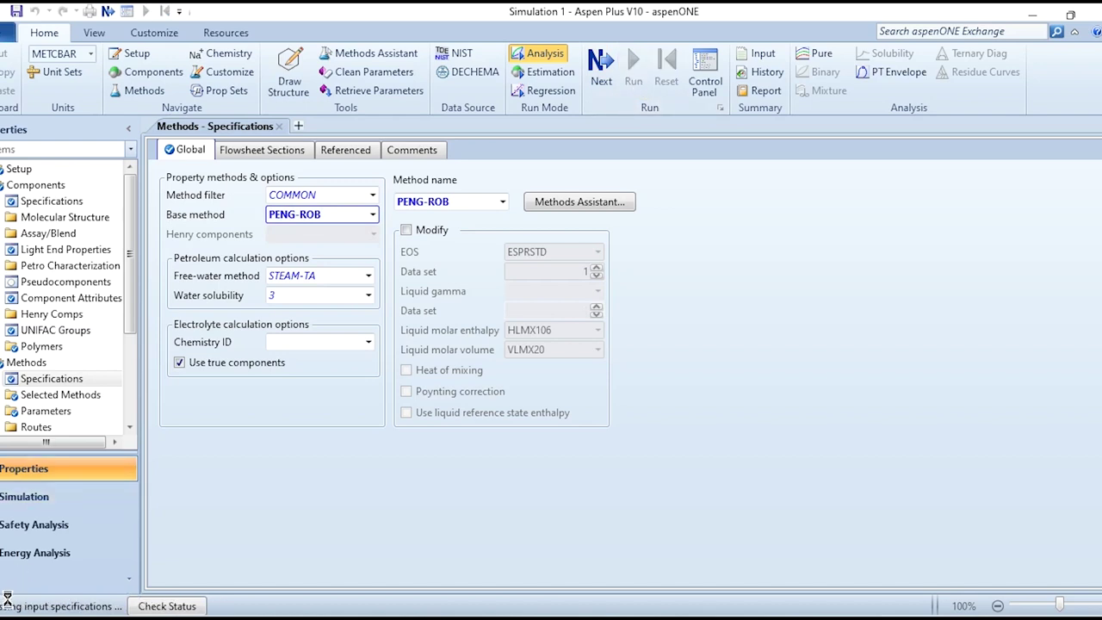
{"action": "left_click", "coordinate": [81, 496]}
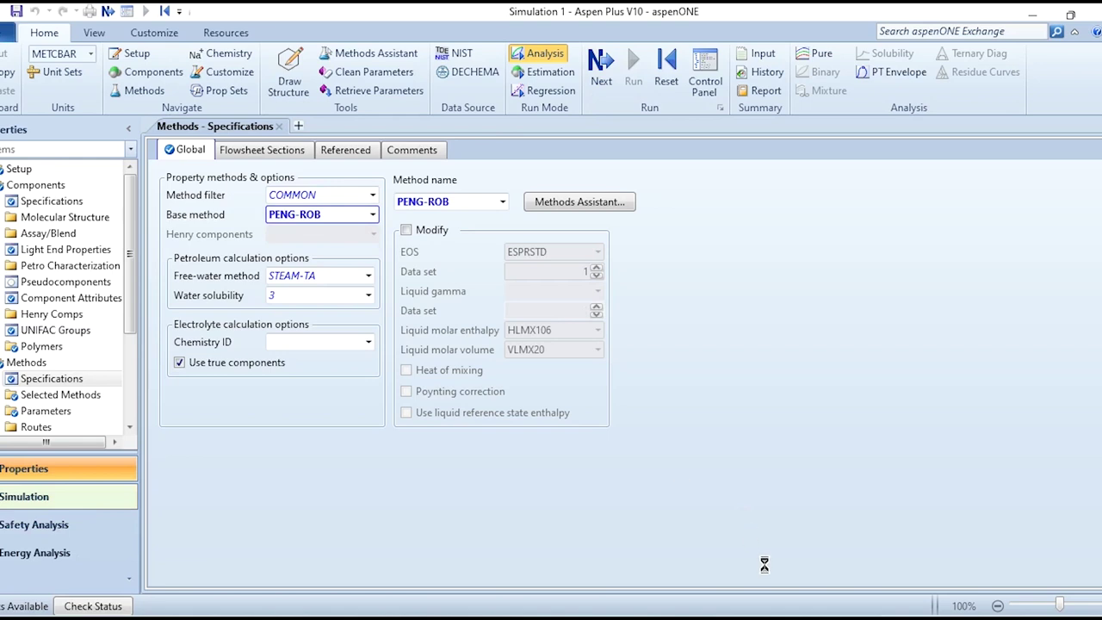
Step: Place a multistage compressor (MCompr) block with an inlet and an outlet material stream
{"action": "left_click", "coordinate": [654, 517]}
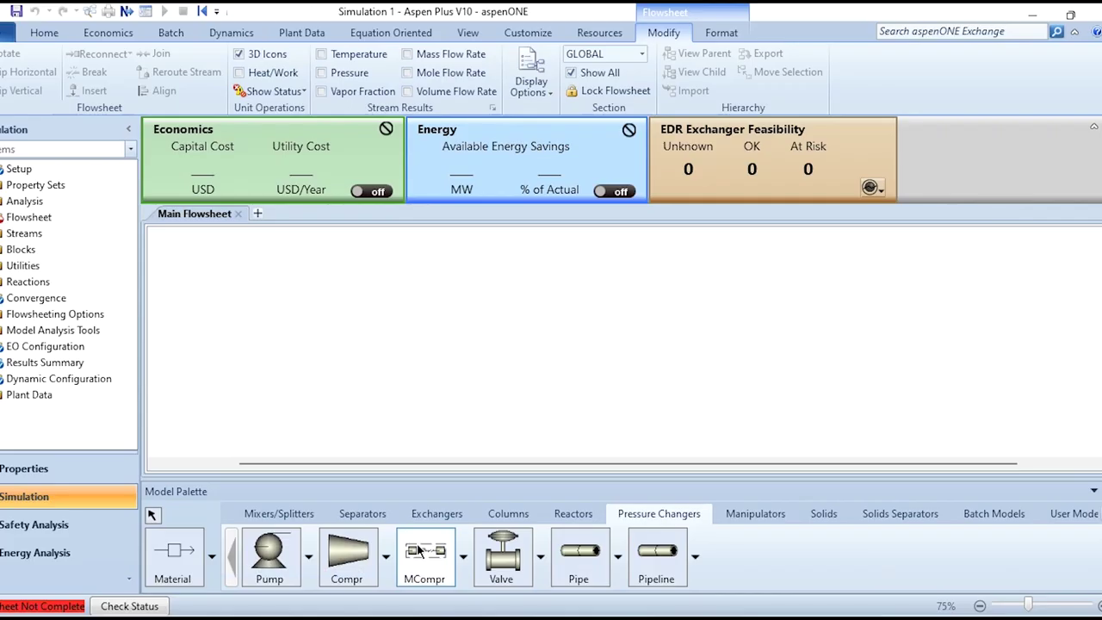
{"action": "left_click", "coordinate": [607, 547]}
{"action": "left_click", "coordinate": [800, 240]}
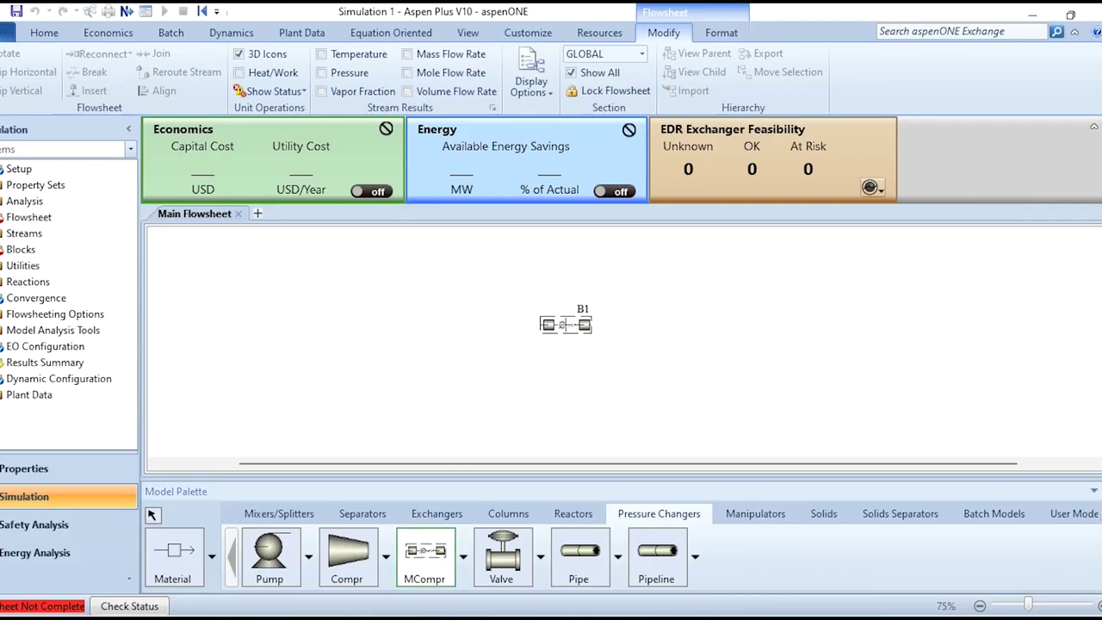
{"action": "left_click", "coordinate": [172, 551]}
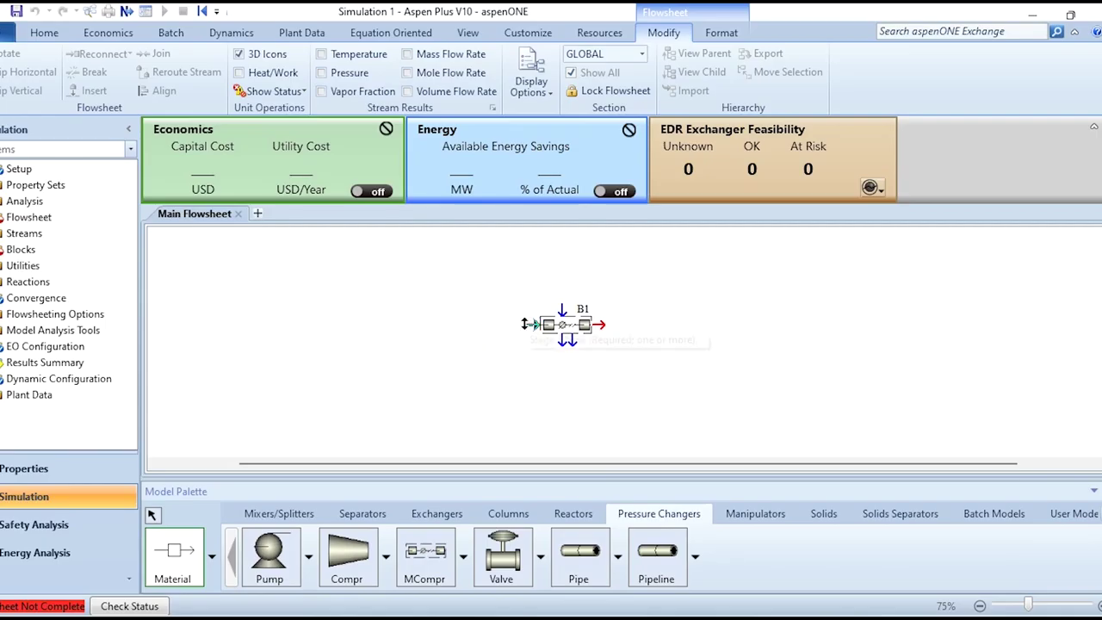
{"action": "left_click", "coordinate": [515, 345]}
{"action": "left_click", "coordinate": [372, 325]}
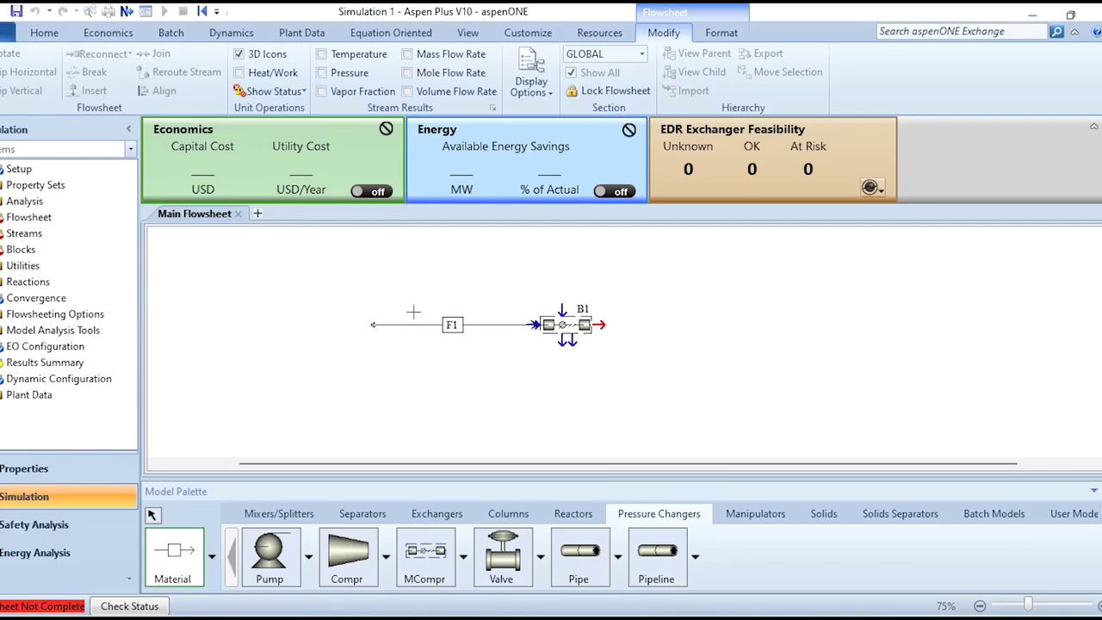
{"action": "left_click", "coordinate": [603, 325]}
{"action": "left_click", "coordinate": [784, 324]}
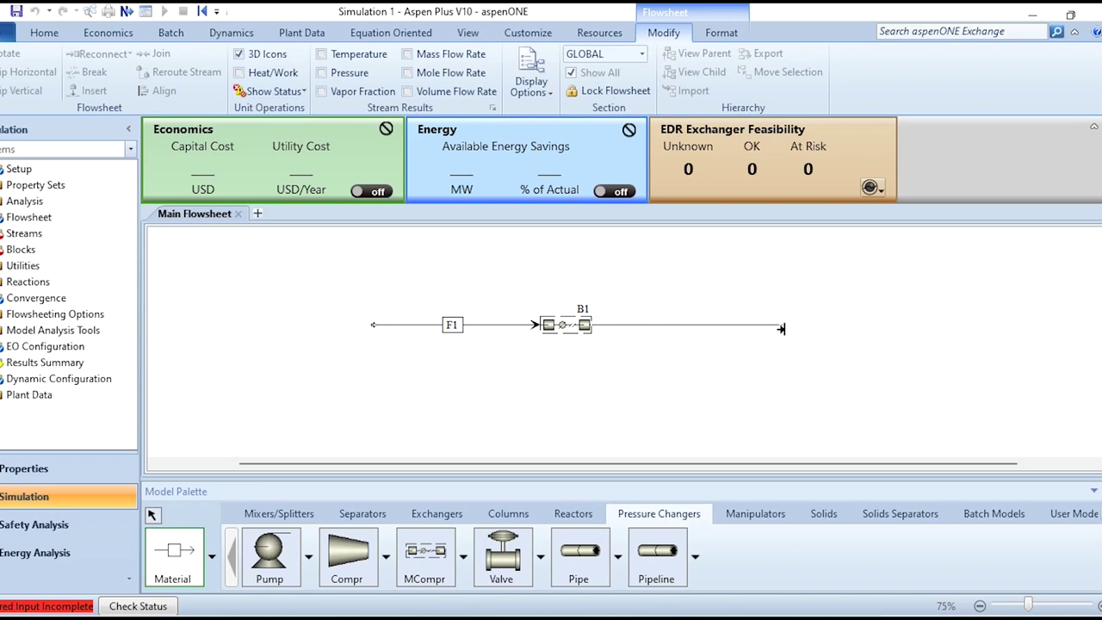
{"action": "key", "text": "Escape"}
Step: Rename the streams FEED and C-FEED and the compressor block COMP
{"action": "key", "text": "ctrl+a"}
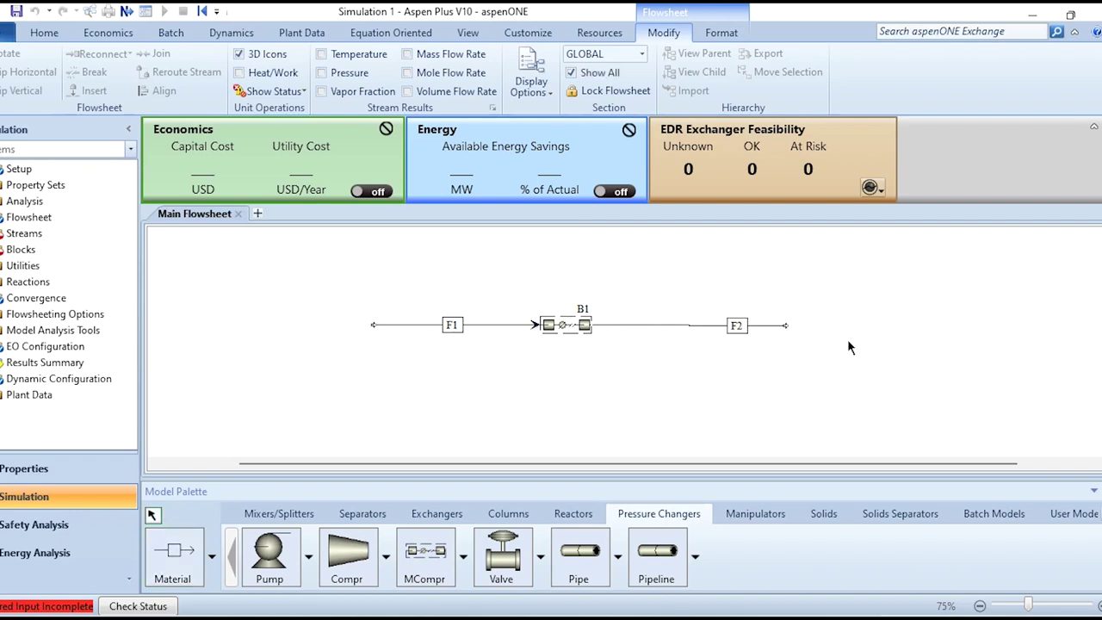
{"action": "left_click", "coordinate": [847, 340]}
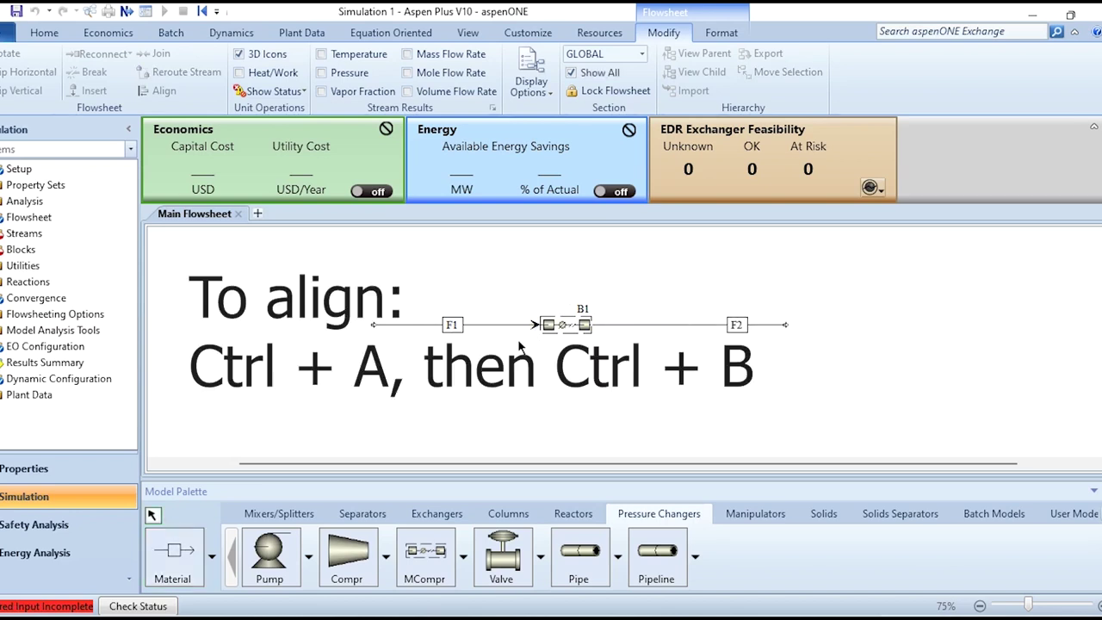
{"action": "left_click", "coordinate": [452, 324]}
{"action": "type", "text": "FEED"}
{"action": "key", "text": "Return"}
{"action": "left_click", "coordinate": [739, 326]}
{"action": "type", "text": "C-FEED"}
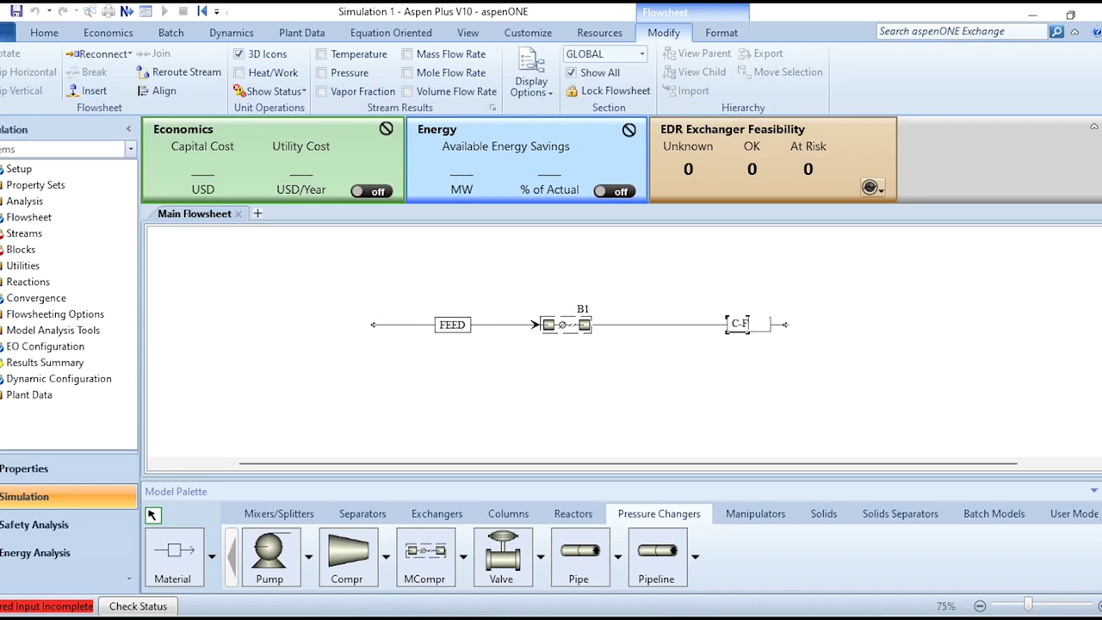
{"action": "left_click", "coordinate": [583, 310]}
{"action": "type", "text": "COMP"}
{"action": "left_click", "coordinate": [615, 351]}
Step: Specify FEED at 5 C temperature and 1.01325 bar pressure
{"action": "left_click", "coordinate": [490, 325]}
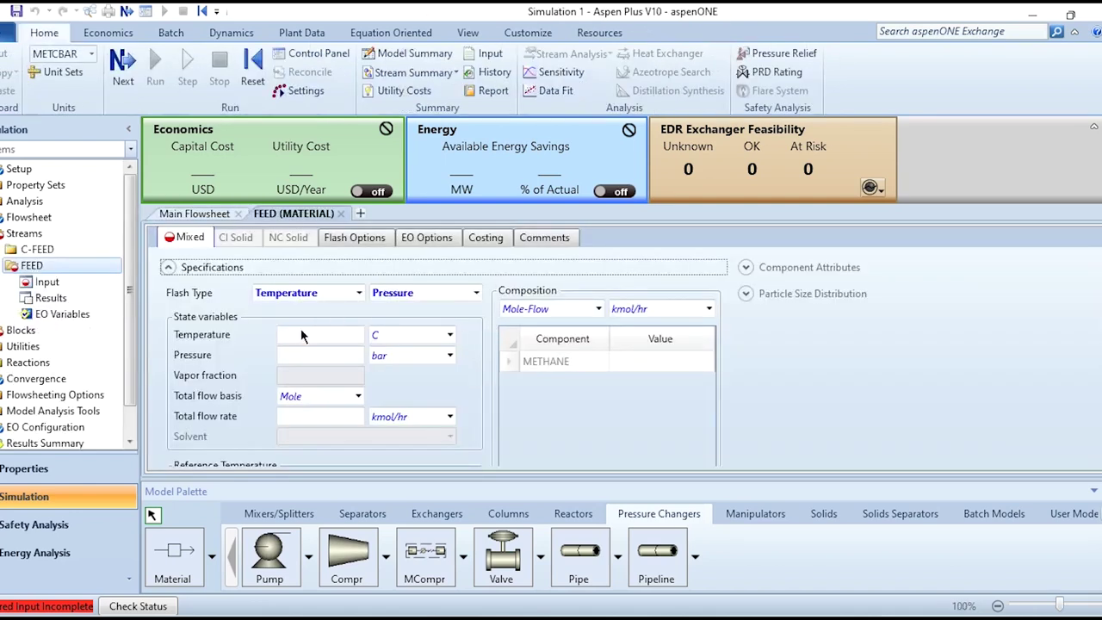
{"action": "left_click", "coordinate": [300, 334]}
{"action": "type", "text": "5"}
{"action": "left_click", "coordinate": [309, 348]}
{"action": "type", "text": "1.01325"}
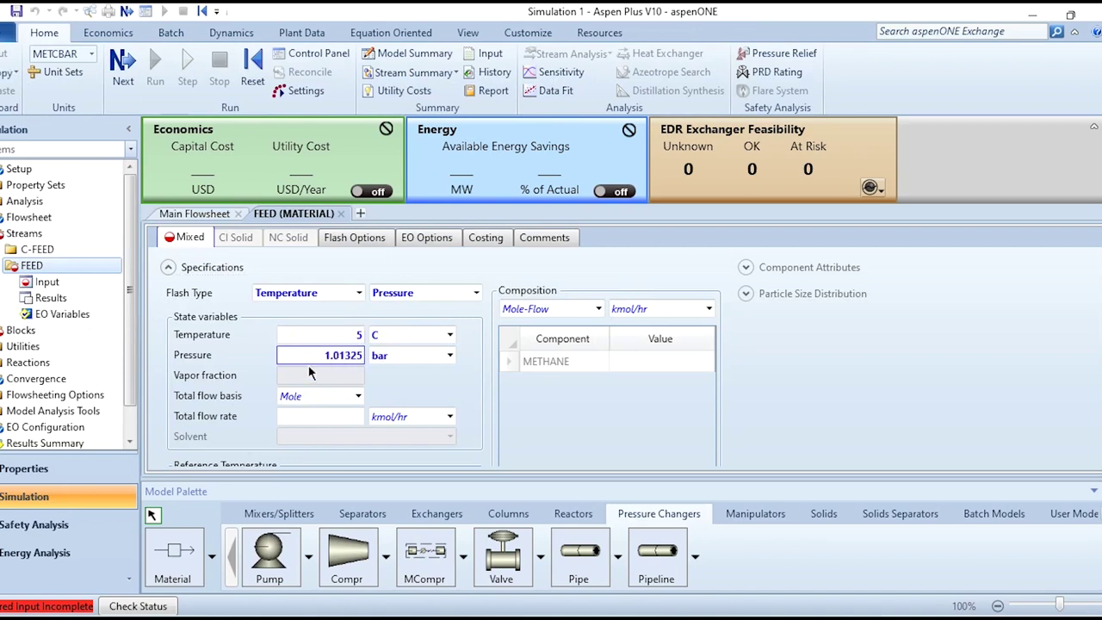
Step: Give FEED a 1000 kmol/hr total flow with a METHANE mole fraction of 1
{"action": "left_click", "coordinate": [311, 418]}
{"action": "type", "text": "1000"}
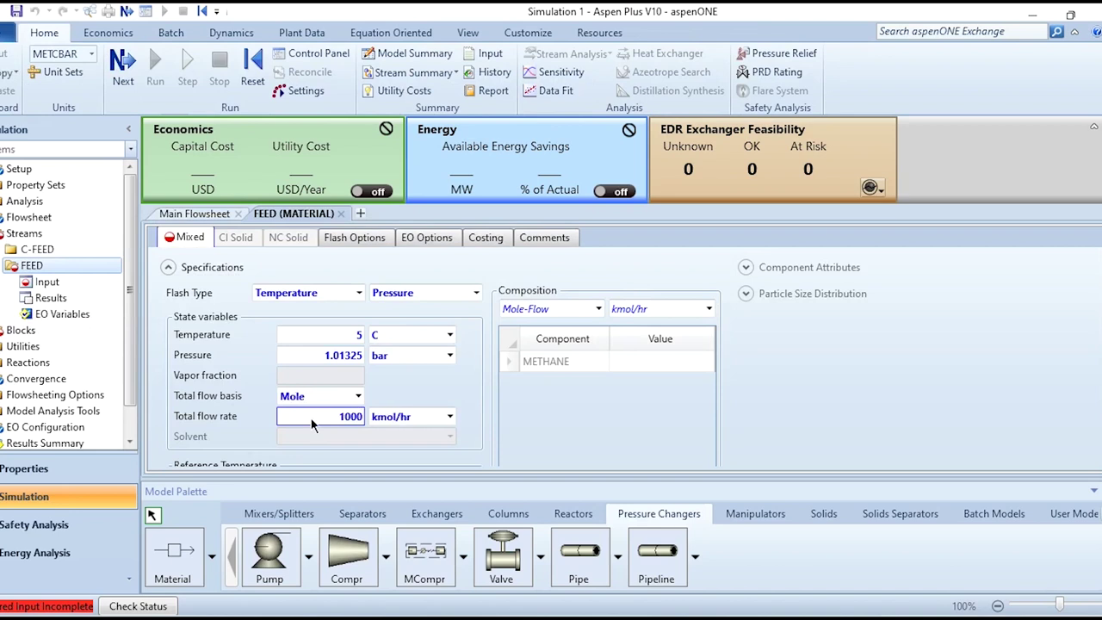
{"action": "left_click", "coordinate": [548, 311]}
{"action": "scroll", "coordinate": [548, 312], "scroll_direction": "down", "scroll_amount": 3}
{"action": "left_click", "coordinate": [652, 362]}
{"action": "type", "text": "1"}
{"action": "left_click", "coordinate": [646, 422]}
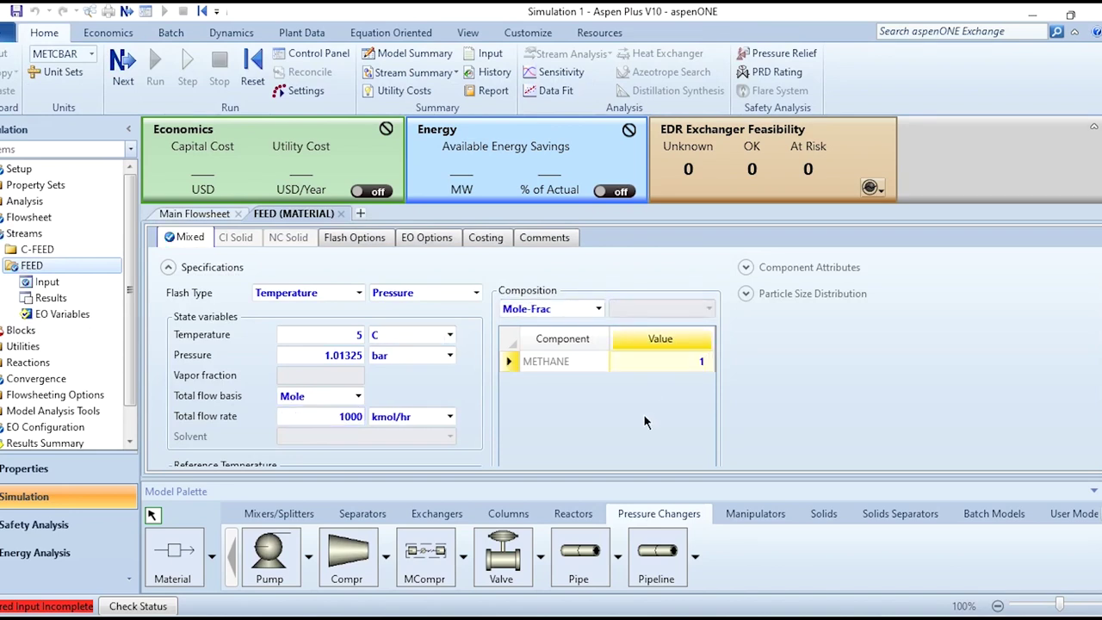
{"action": "left_click", "coordinate": [122, 93]}
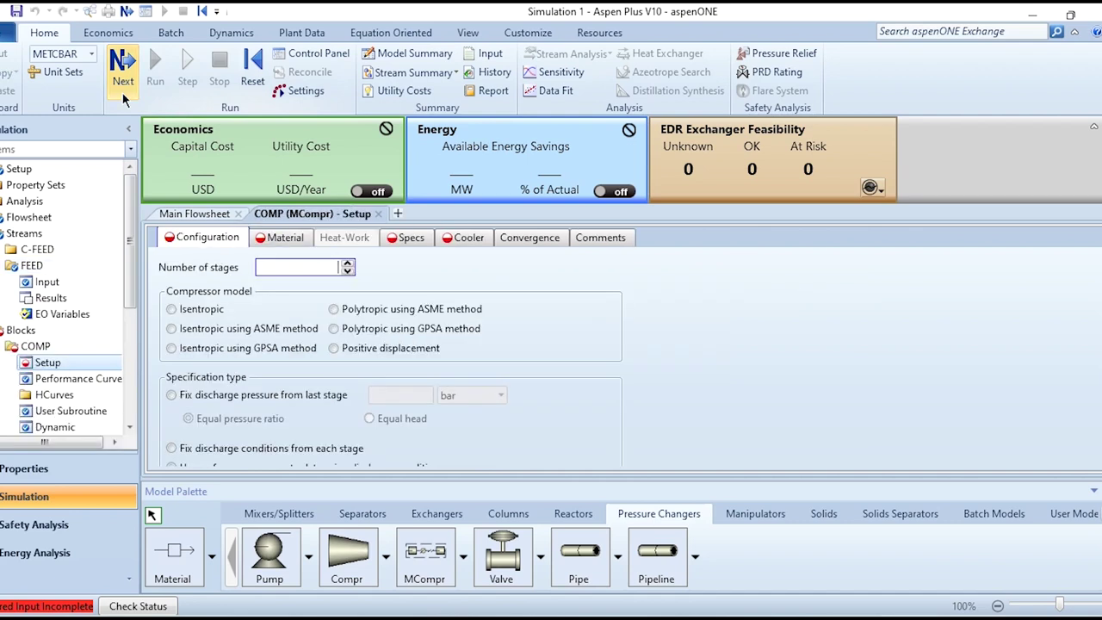
Step: Configure COMP with 2 stages, fixing the discharge pressure from the last stage
{"action": "left_click", "coordinate": [1094, 127]}
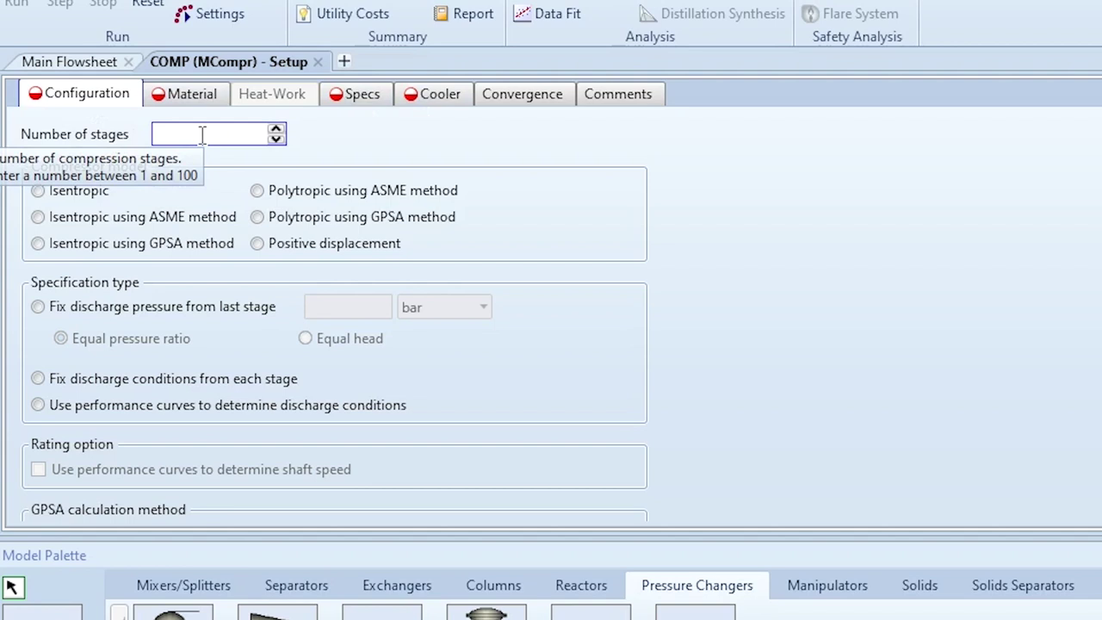
{"action": "type", "text": "2"}
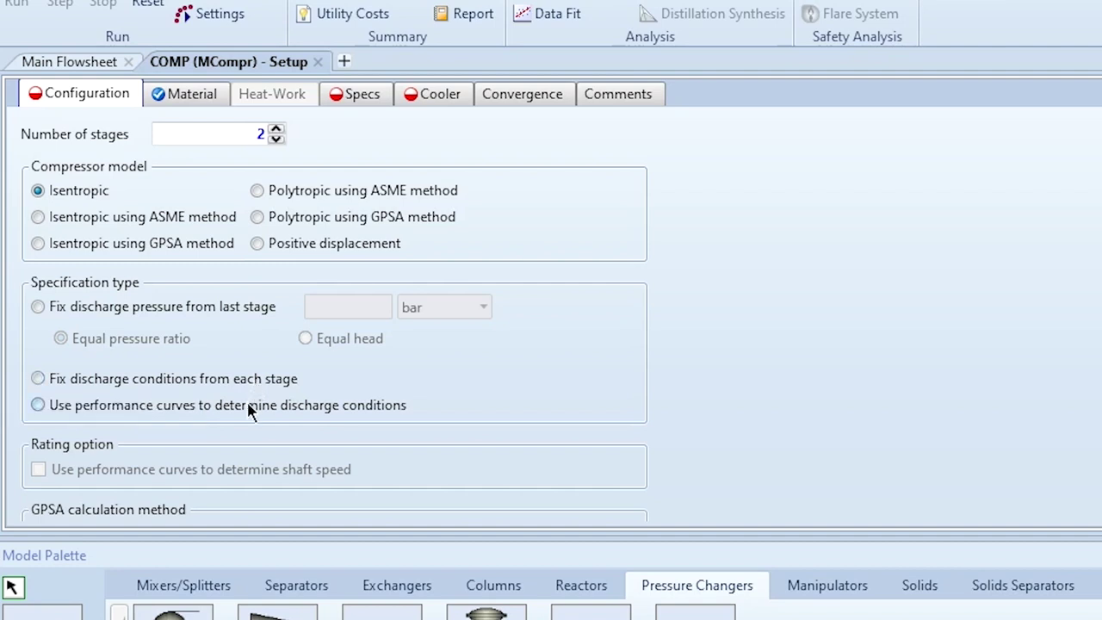
{"action": "left_click", "coordinate": [115, 312]}
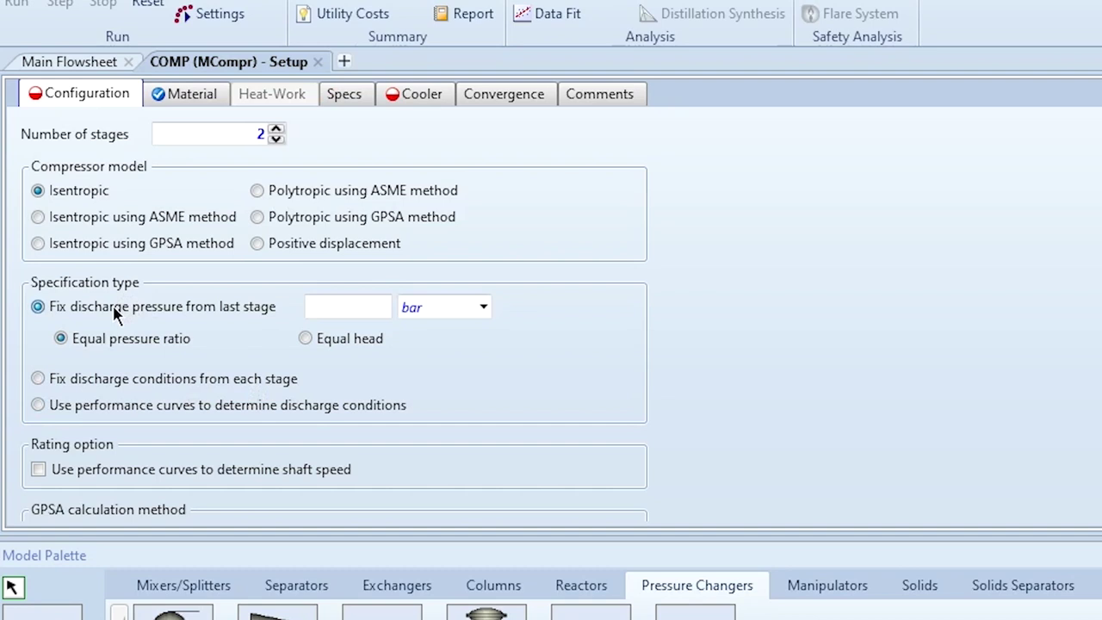
Step: Set a 30 bar final discharge pressure and confirm FEED enters stage 1, C-FEED leaves stage 2
{"action": "left_click", "coordinate": [351, 307]}
{"action": "type", "text": "30"}
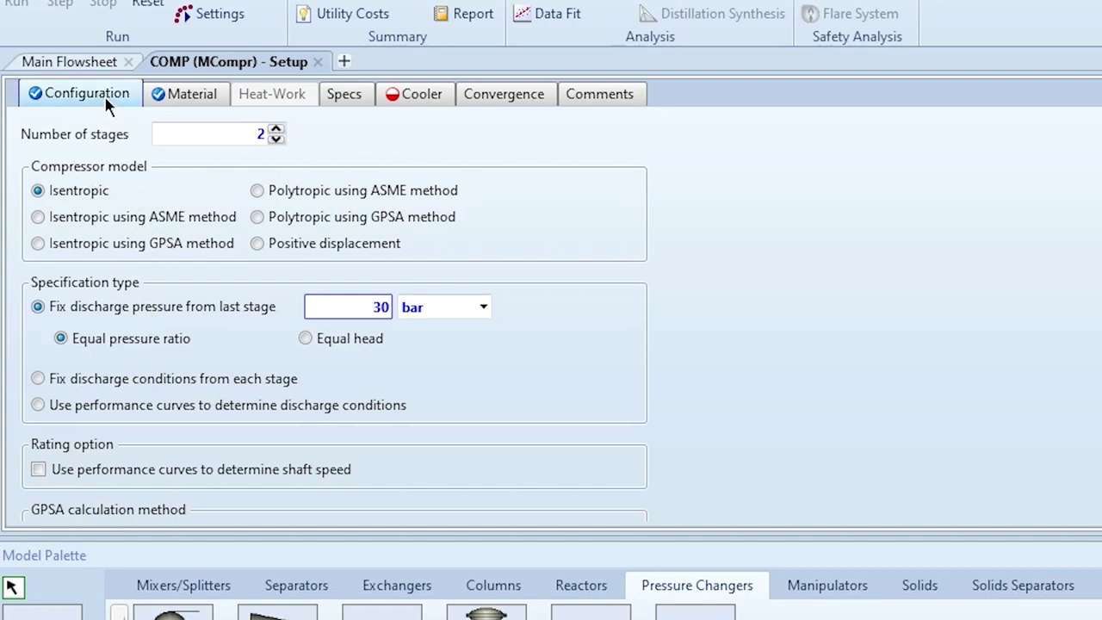
{"action": "left_click", "coordinate": [195, 95]}
{"action": "left_click", "coordinate": [265, 180]}
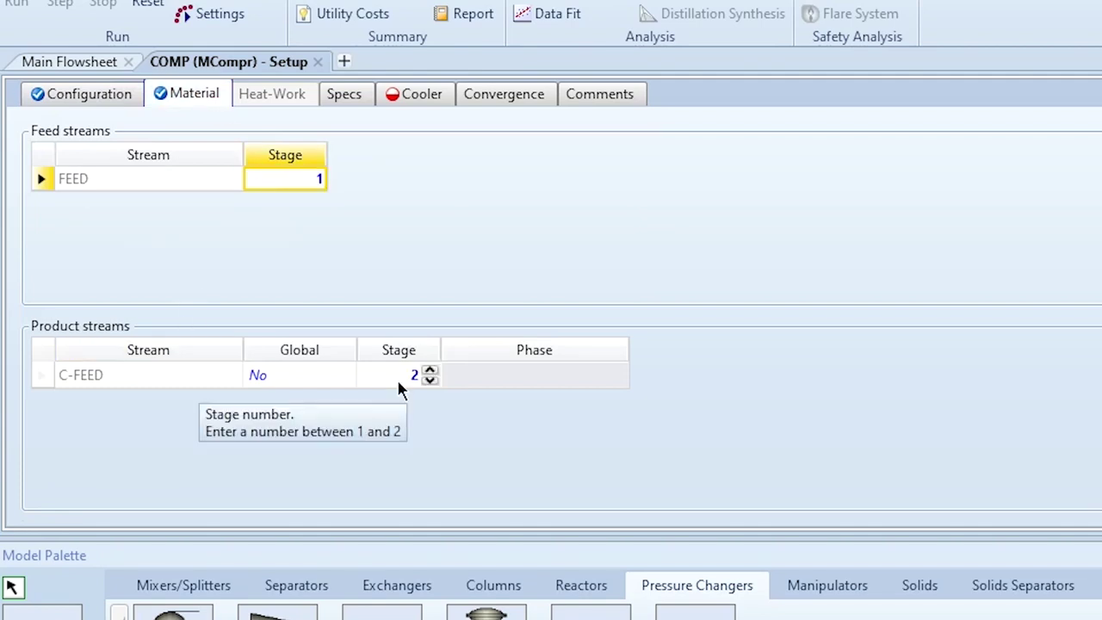
Step: Specify the stage 1 intercooler by an outlet temperature of 30 C
{"action": "left_click", "coordinate": [361, 99]}
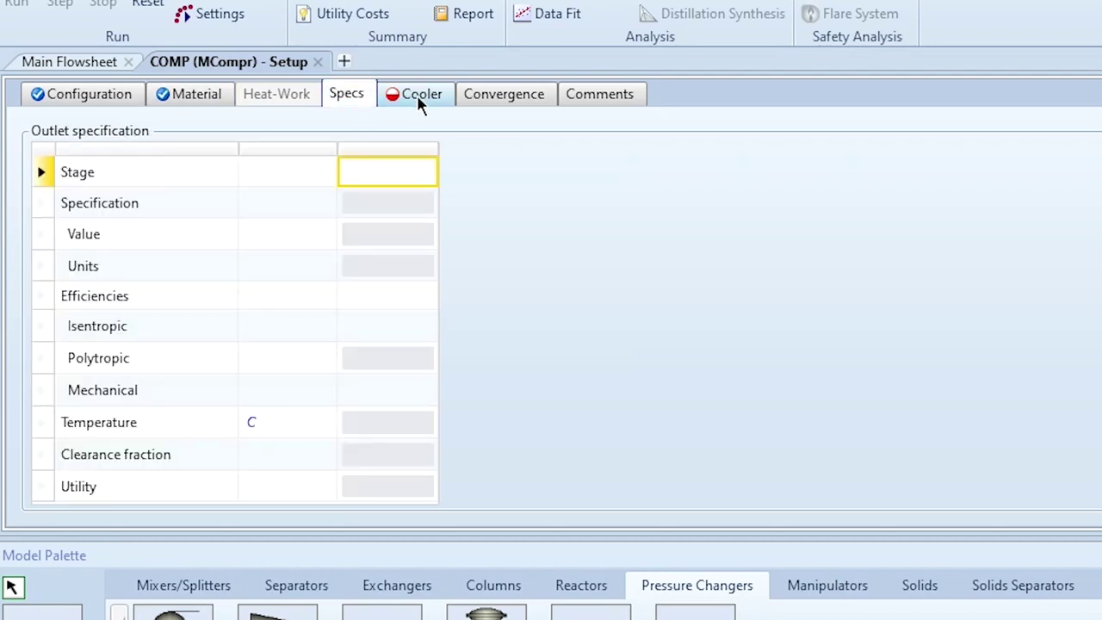
{"action": "left_click", "coordinate": [417, 95]}
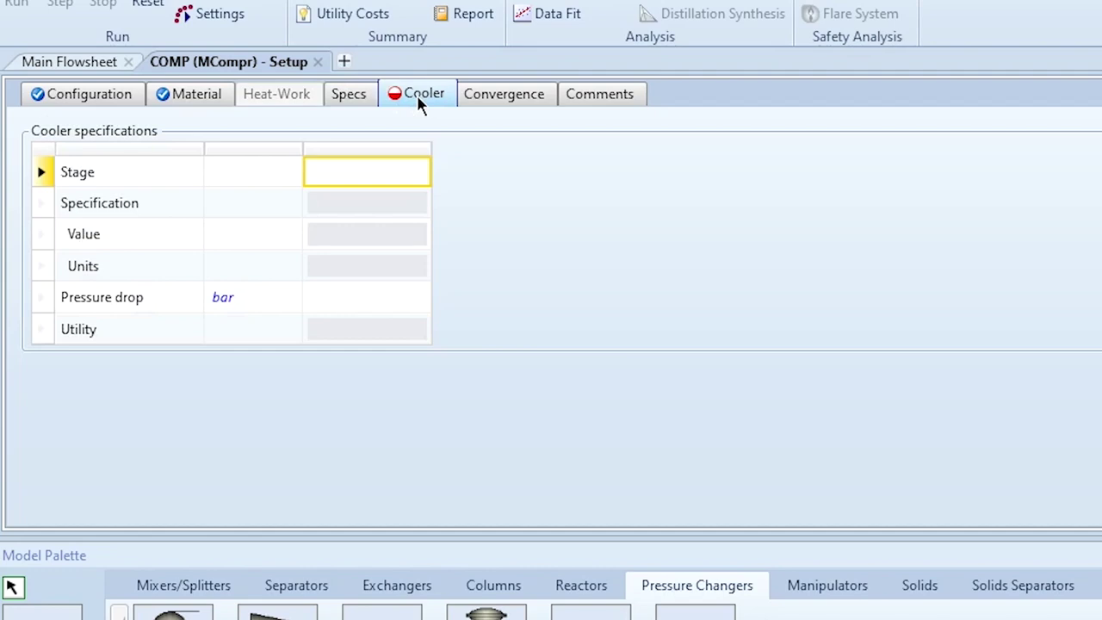
{"action": "left_click", "coordinate": [360, 176]}
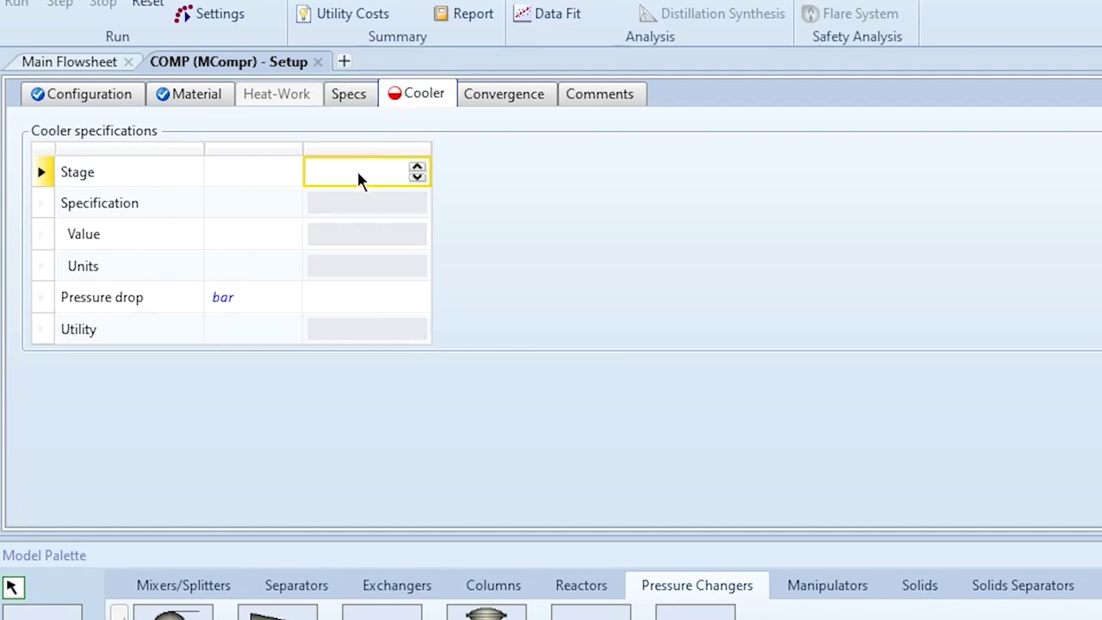
{"action": "type", "text": "1"}
{"action": "key", "text": "Return"}
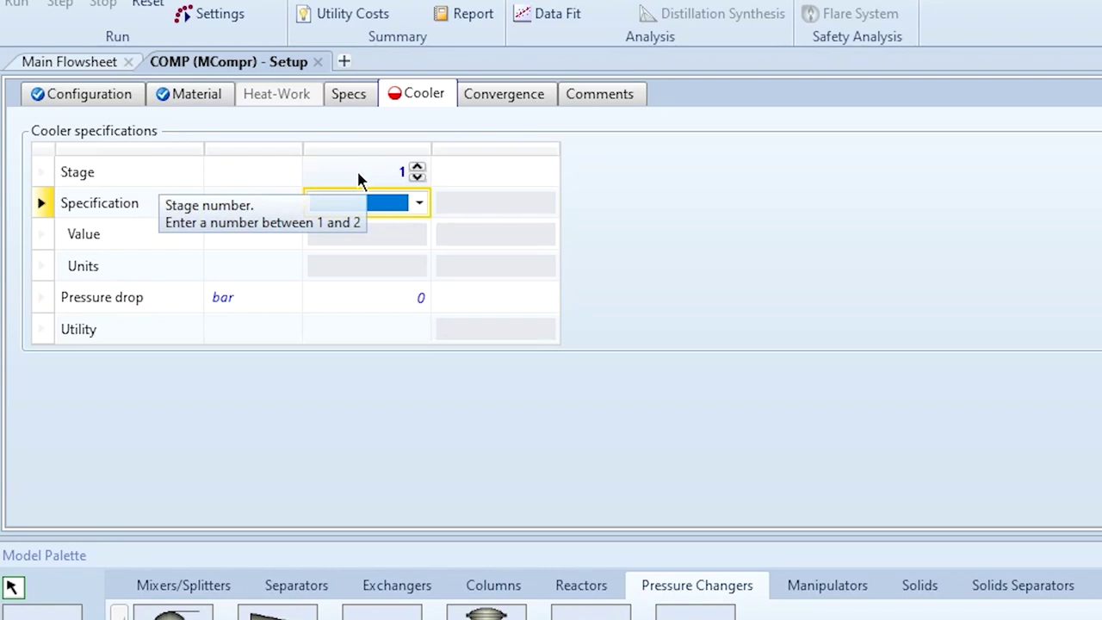
{"action": "left_click", "coordinate": [418, 204]}
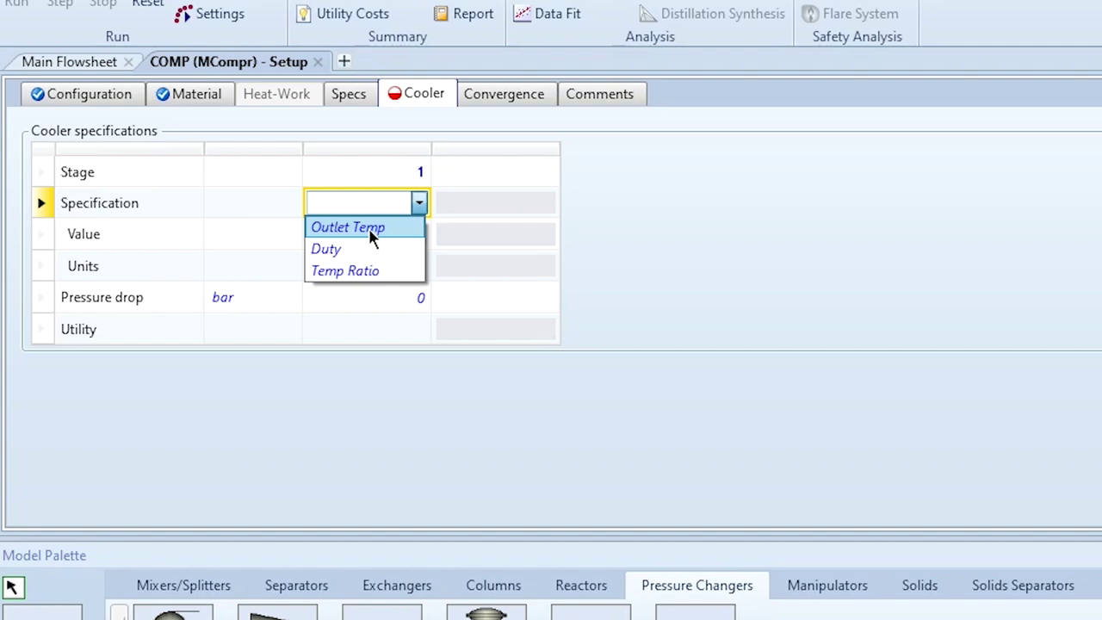
{"action": "left_click", "coordinate": [373, 238]}
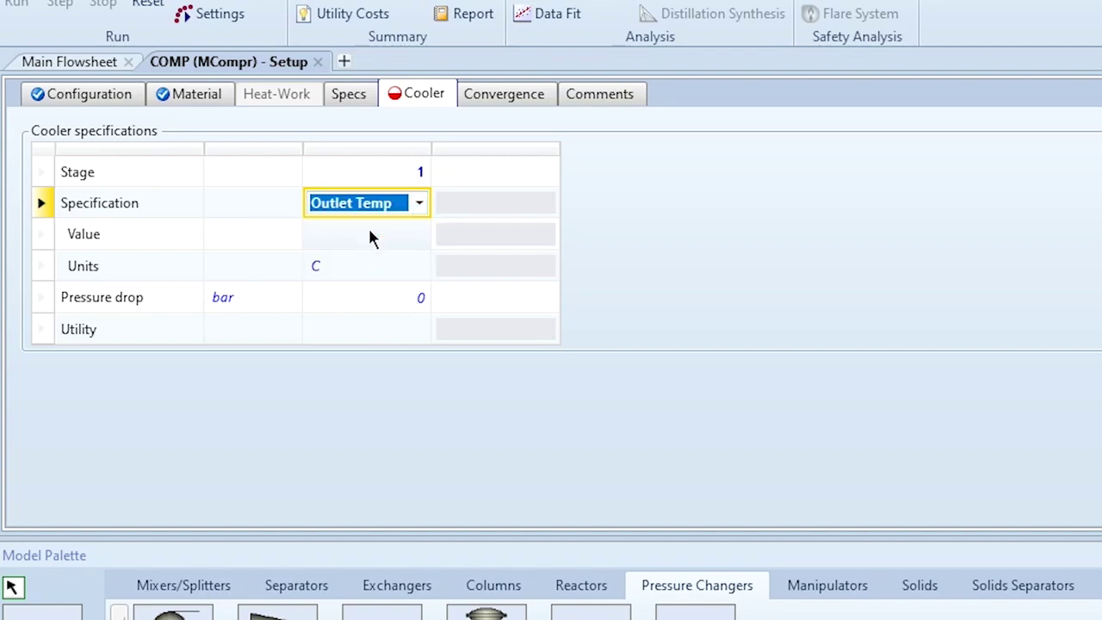
{"action": "left_click", "coordinate": [366, 247]}
{"action": "type", "text": "30"}
{"action": "key", "text": "Return"}
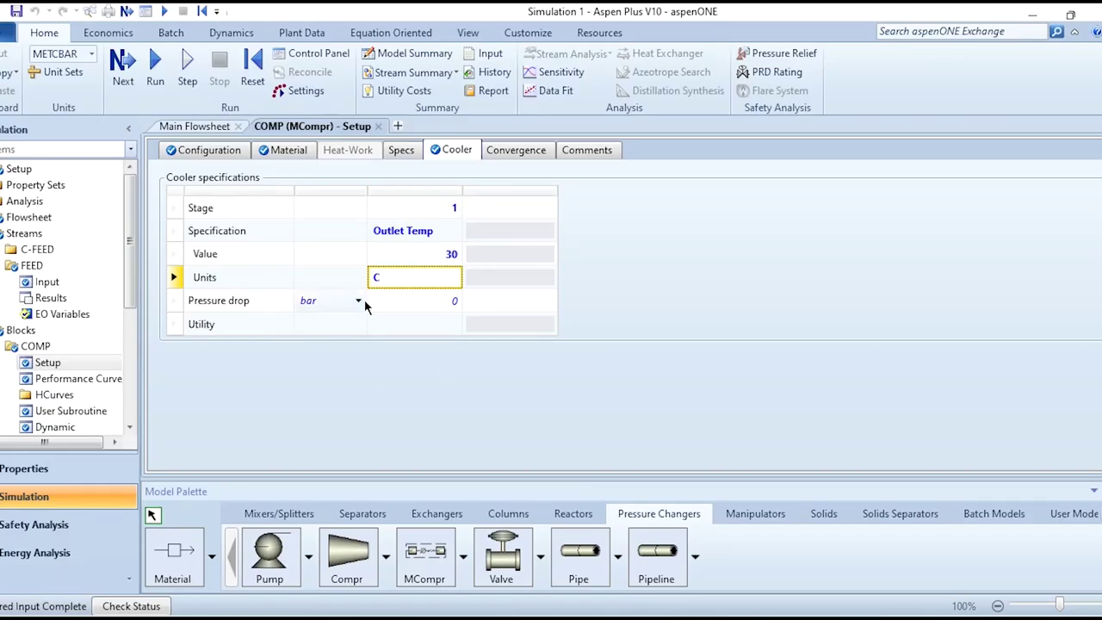
Step: Run the simulation and check C-FEED leaves COMP at 30 C and 30 bar
{"action": "left_click", "coordinate": [152, 76]}
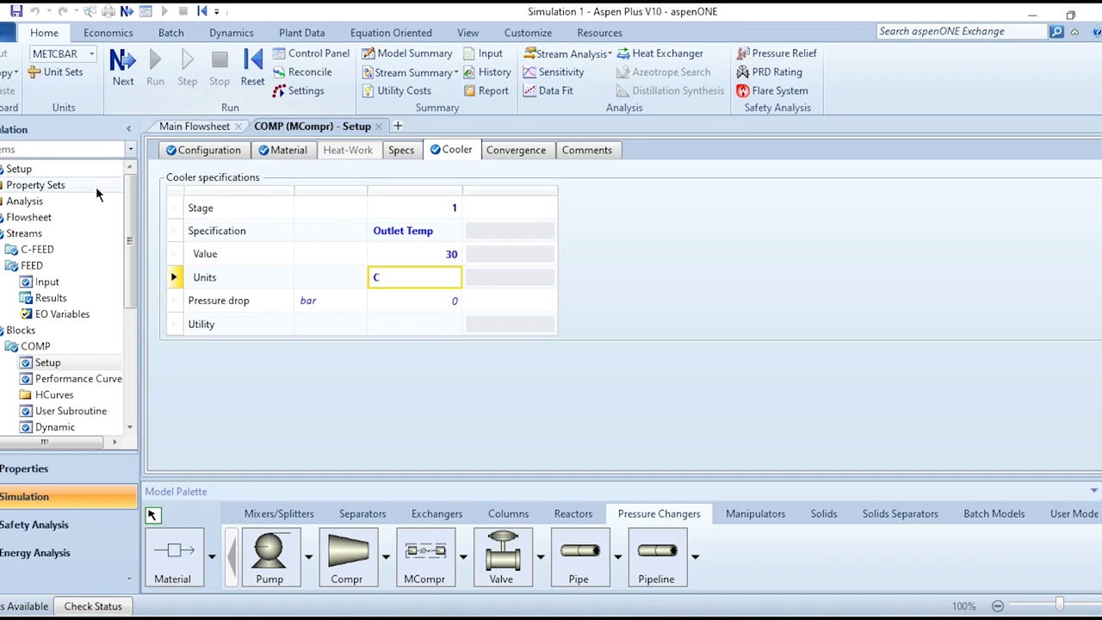
{"action": "left_click_drag", "start_coordinate": [133, 208], "coordinate": [133, 278]}
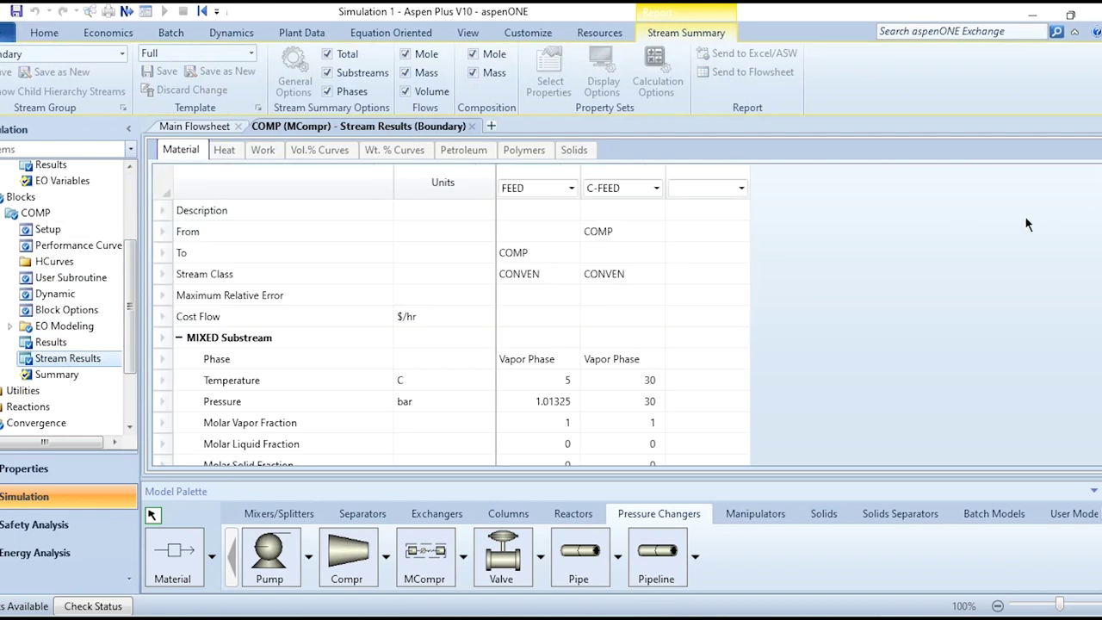
{"action": "scroll", "coordinate": [662, 307], "scroll_direction": "down", "scroll_amount": 1}
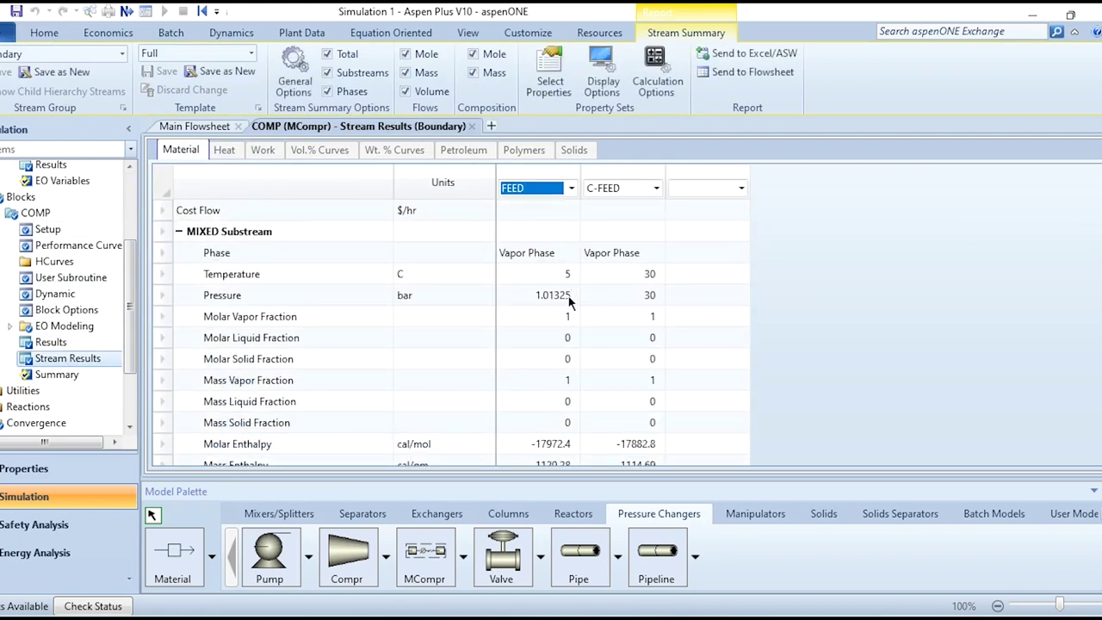
{"action": "left_click", "coordinate": [649, 275]}
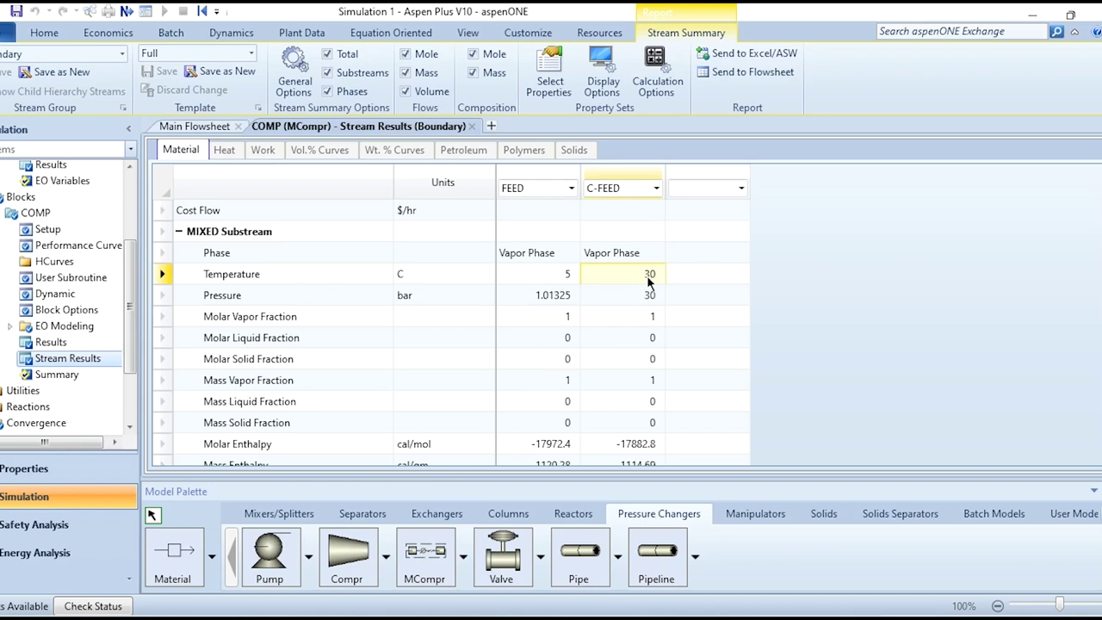
Step: Return to COMP's setup, review the intercooler, then view the 2-stage, 30 bar configuration
{"action": "left_click", "coordinate": [64, 231]}
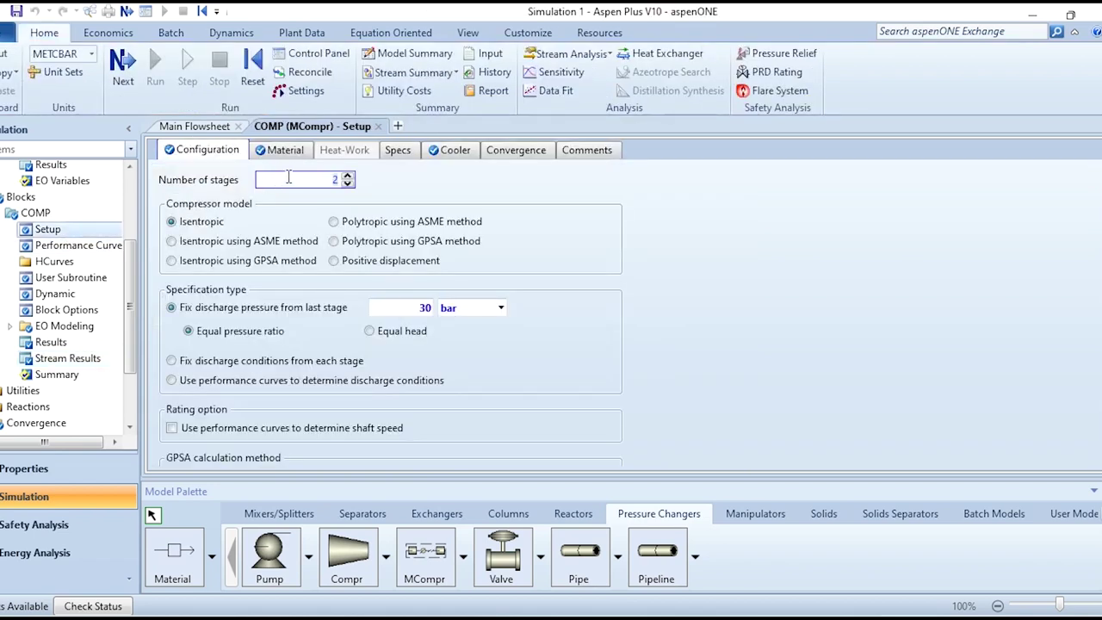
{"action": "left_click", "coordinate": [429, 155]}
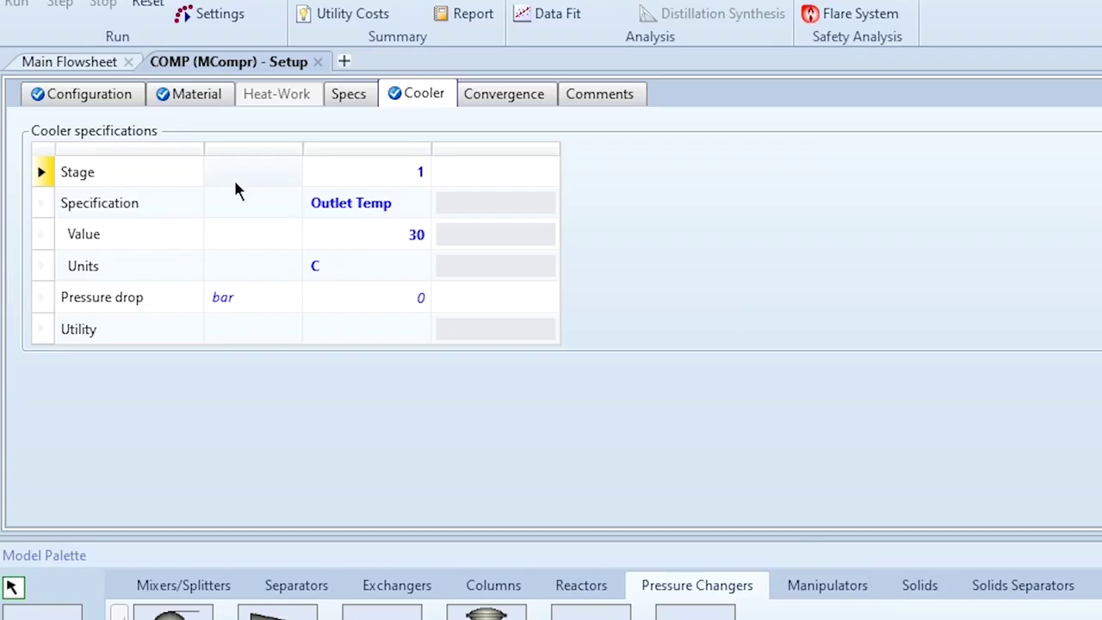
{"action": "left_click", "coordinate": [86, 100]}
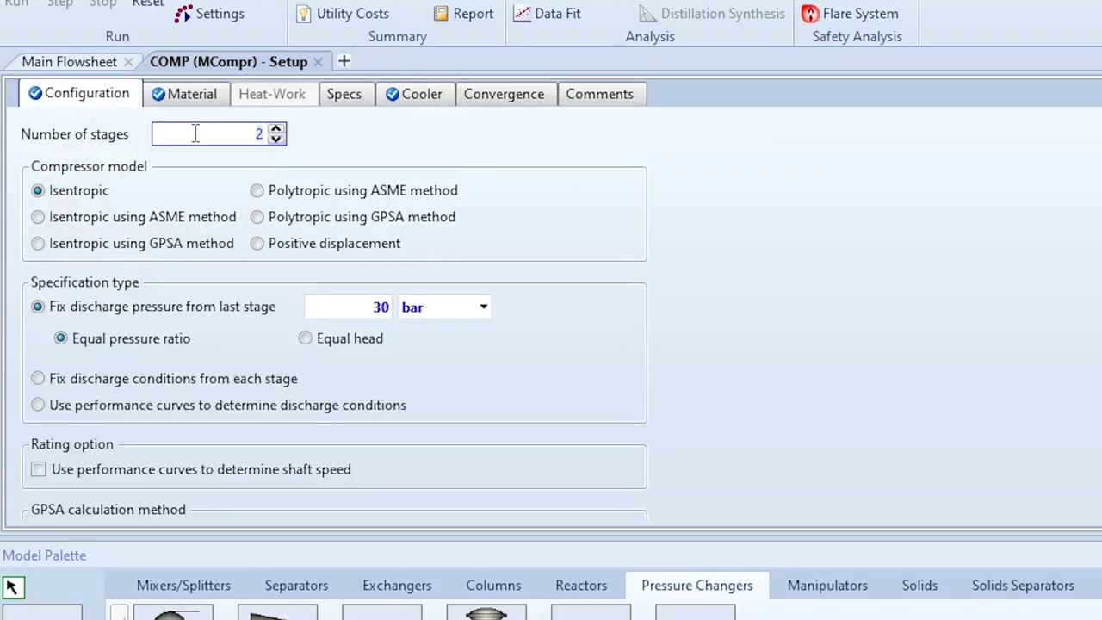
Step: Increase COMP to 3 stages and assign C-FEED to leave from stage 3
{"action": "scroll", "coordinate": [229, 145], "scroll_direction": "up", "scroll_amount": 1}
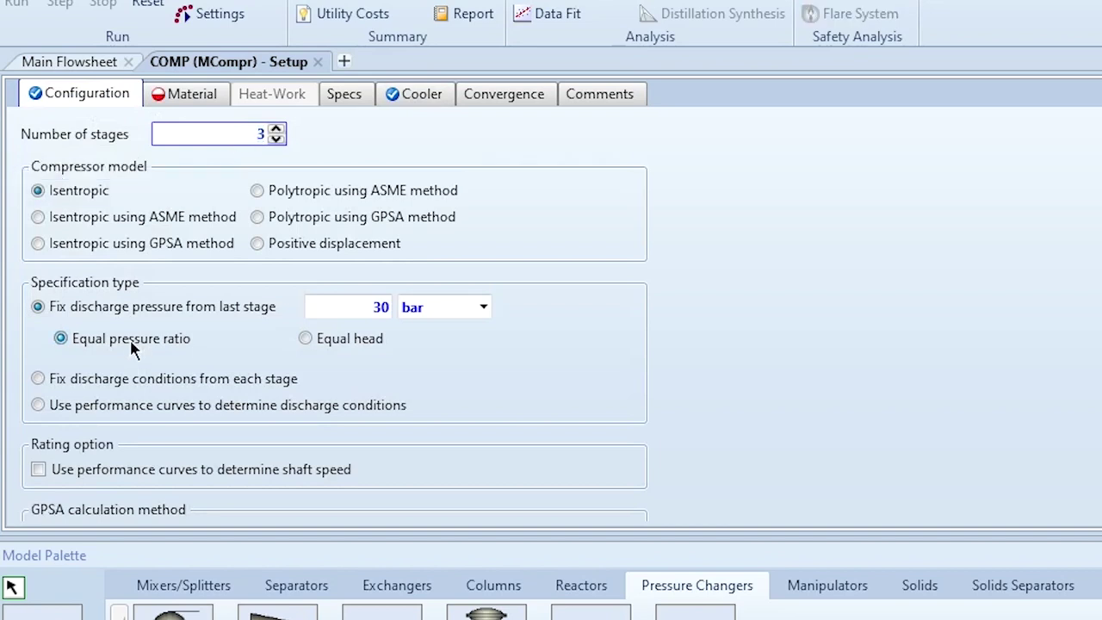
{"action": "left_click", "coordinate": [186, 93]}
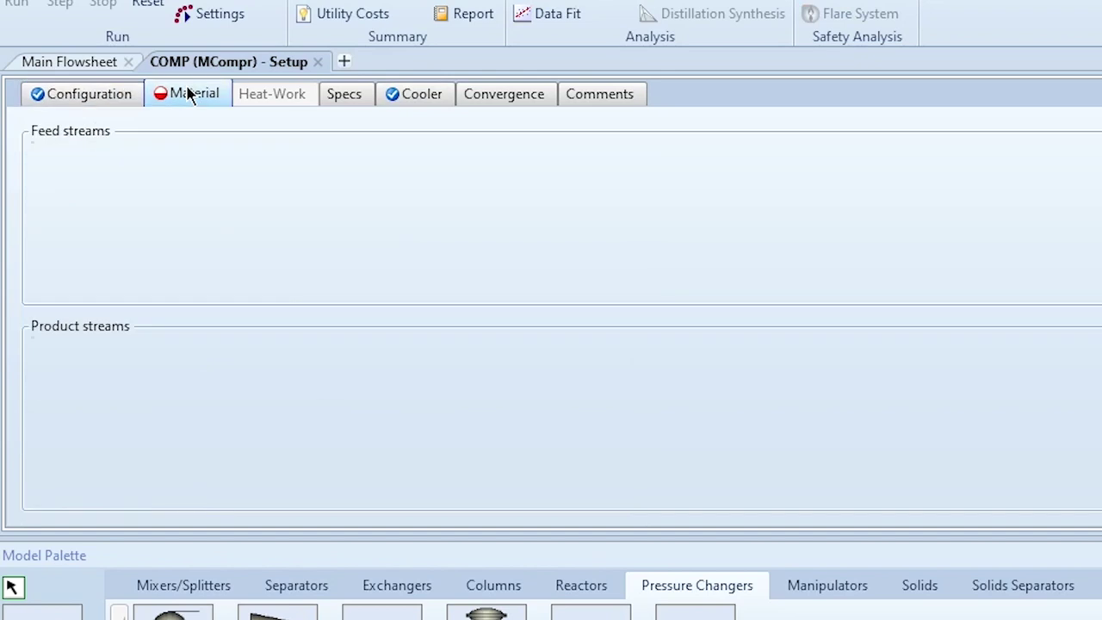
{"action": "left_click", "coordinate": [394, 373]}
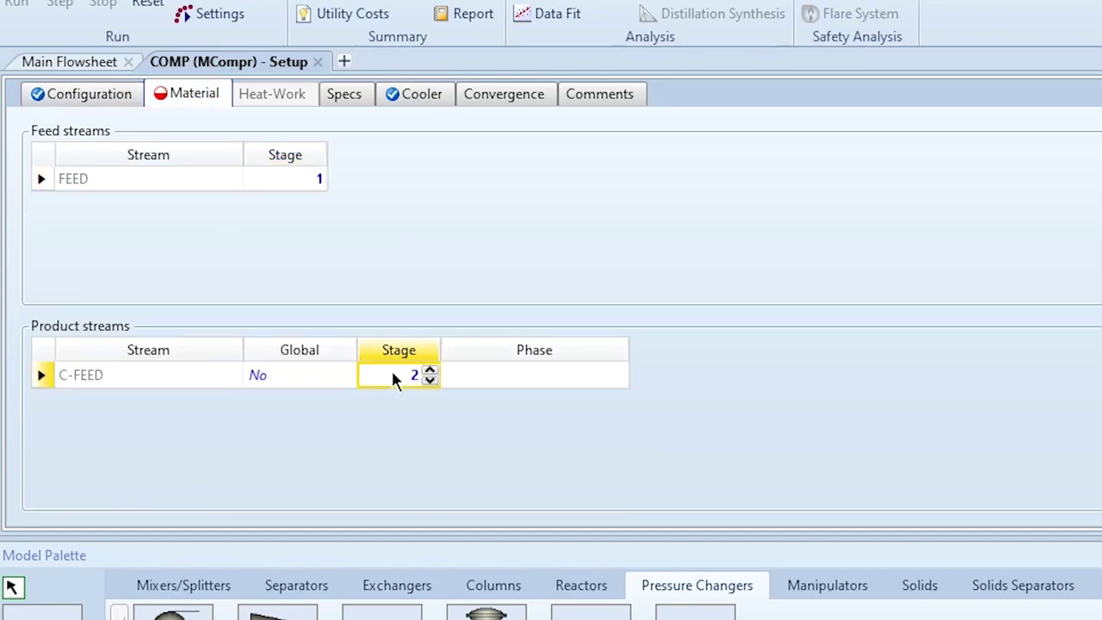
{"action": "left_click", "coordinate": [445, 440]}
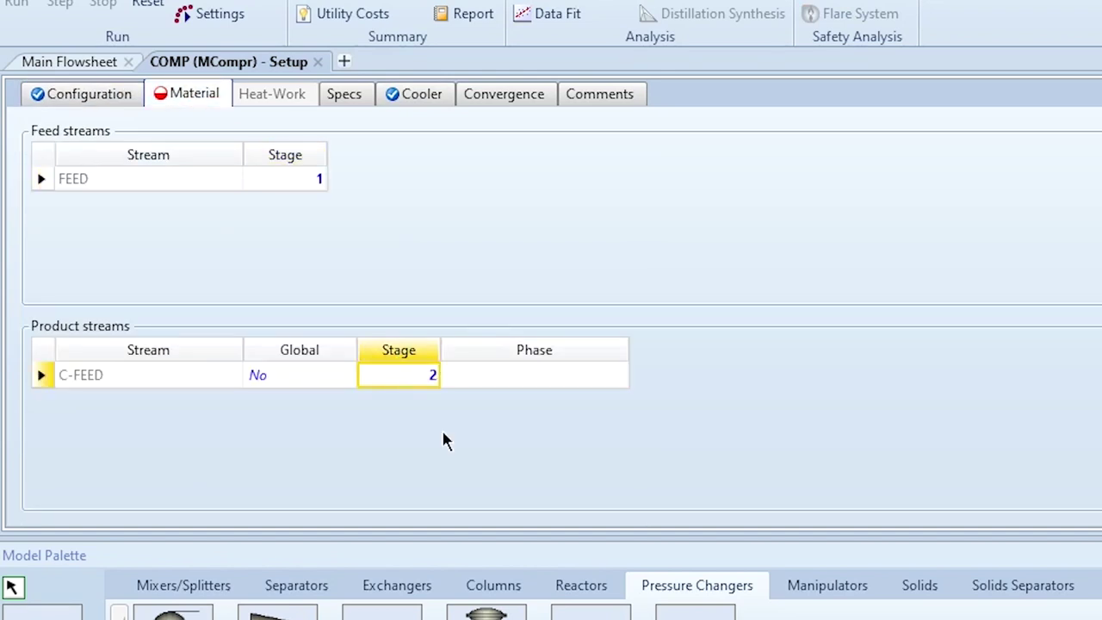
{"action": "type", "text": "3"}
{"action": "key", "text": "Return"}
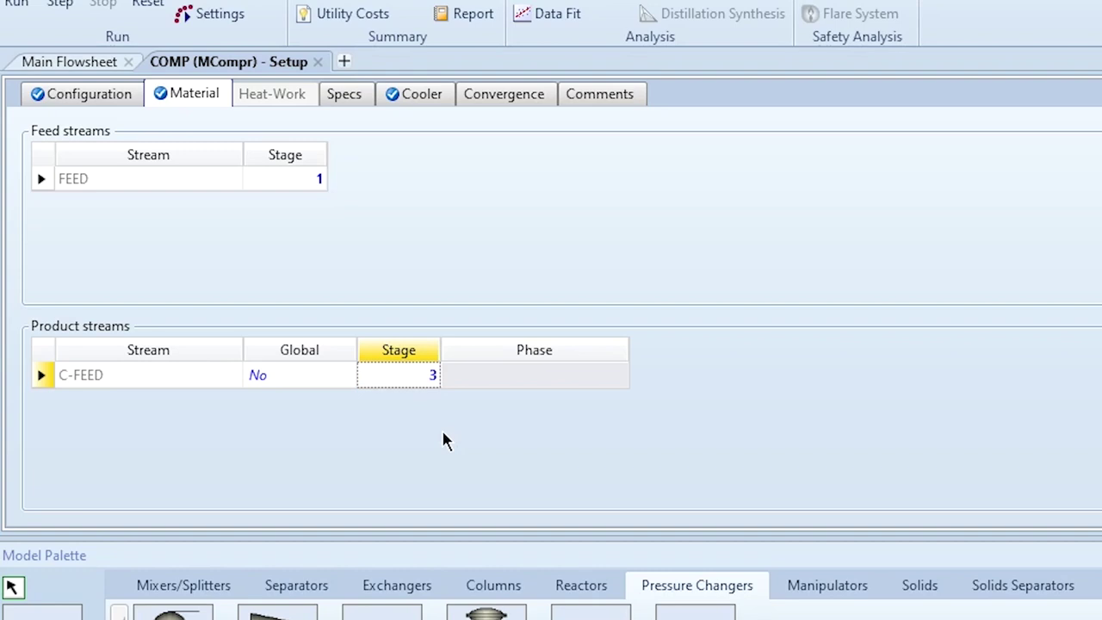
{"action": "left_click", "coordinate": [430, 97]}
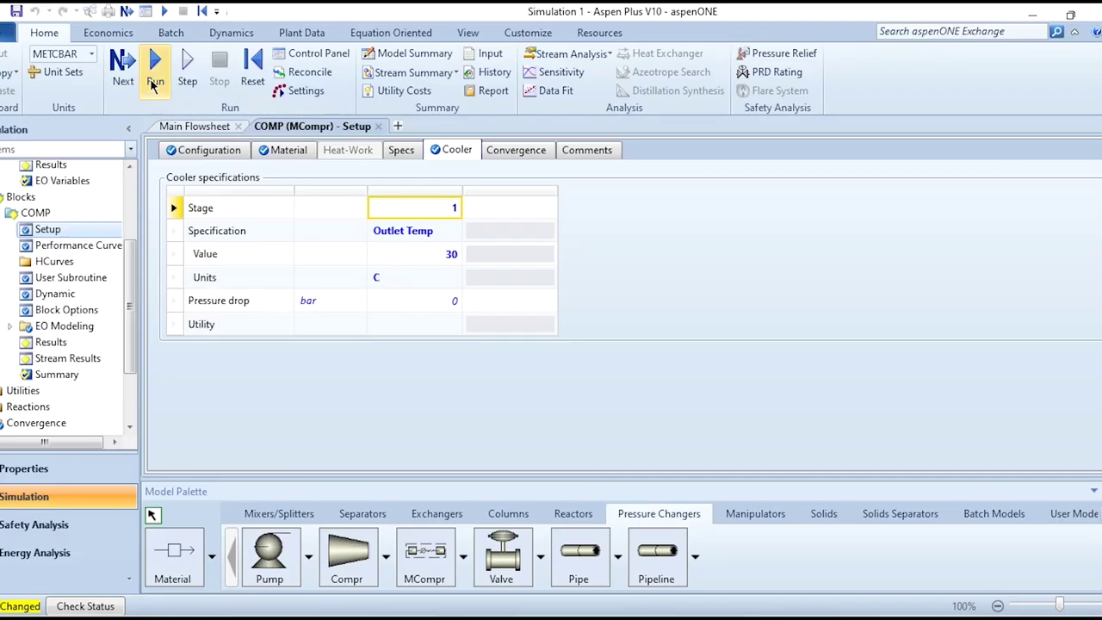
Step: Rerun with three stages and review COMP's results: 3617.39 kW total work, -839100 cal/sec cooling
{"action": "left_click", "coordinate": [152, 70]}
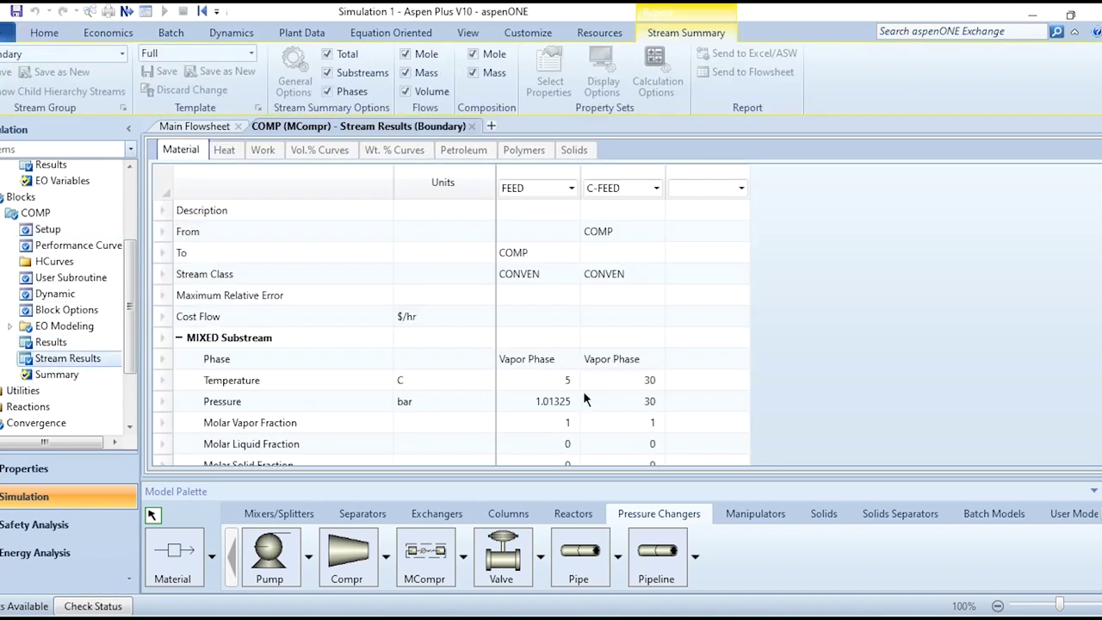
{"action": "scroll", "coordinate": [452, 327], "scroll_direction": "down", "scroll_amount": 6}
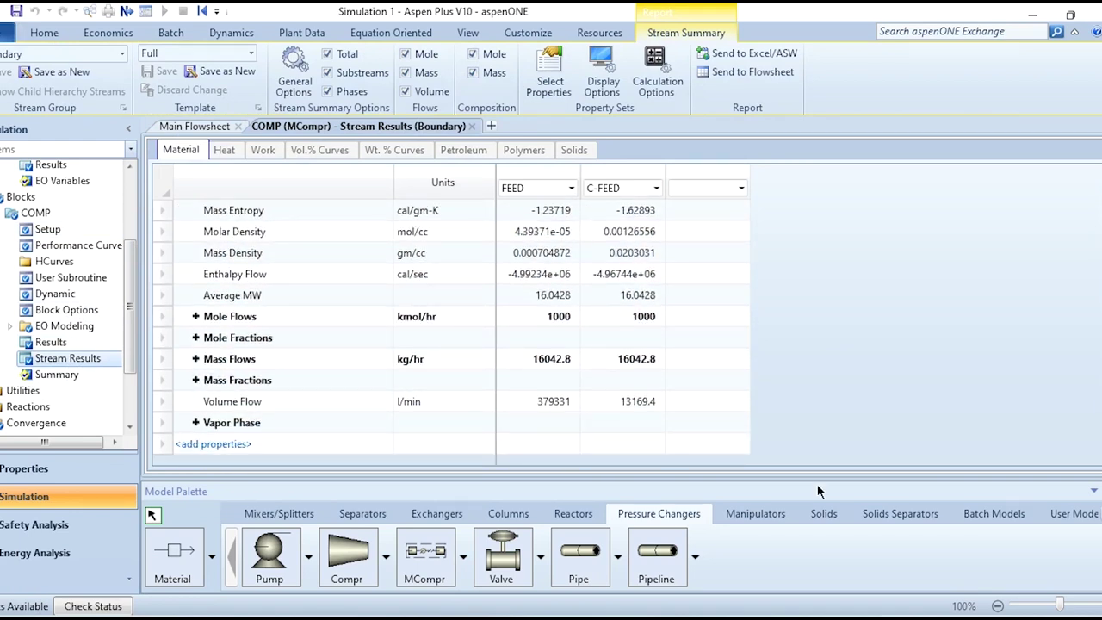
{"action": "left_click", "coordinate": [84, 342]}
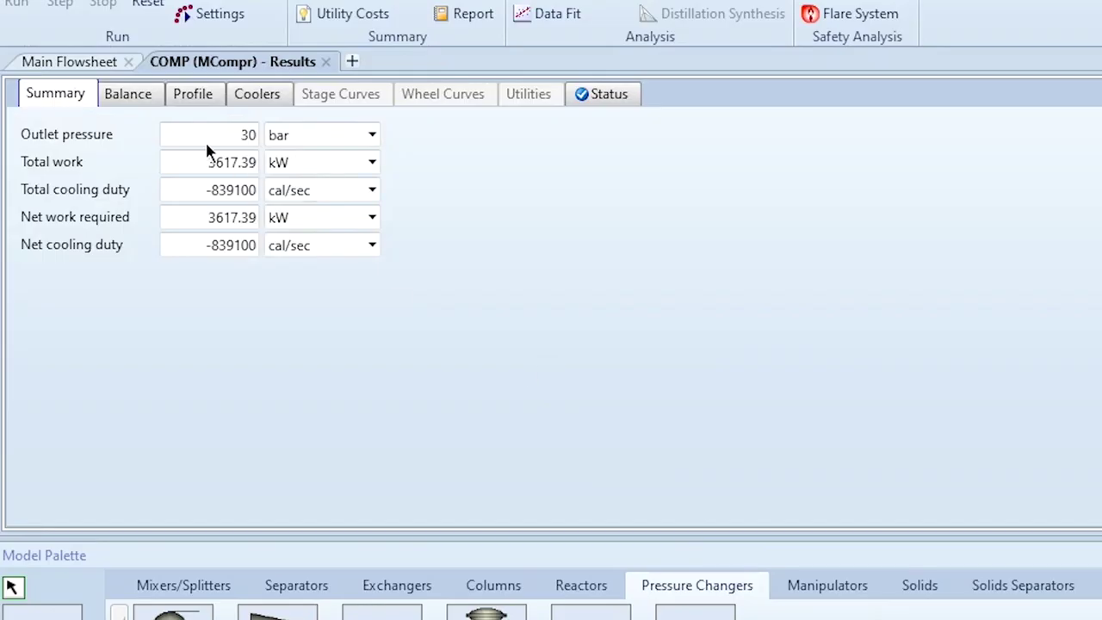
Step: Show the Total and Net cooling duties in kW, both reading -3513.14 kW
{"action": "left_click", "coordinate": [309, 190]}
{"action": "type", "text": "kW"}
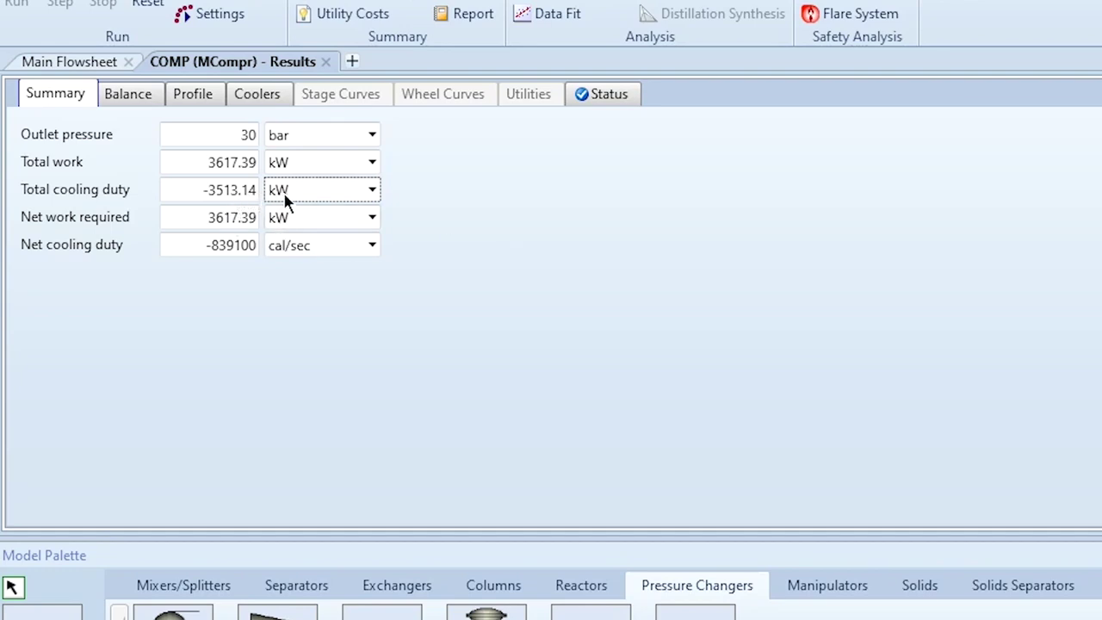
{"action": "left_click", "coordinate": [305, 252]}
{"action": "type", "text": "kW"}
{"action": "key", "text": "Return"}
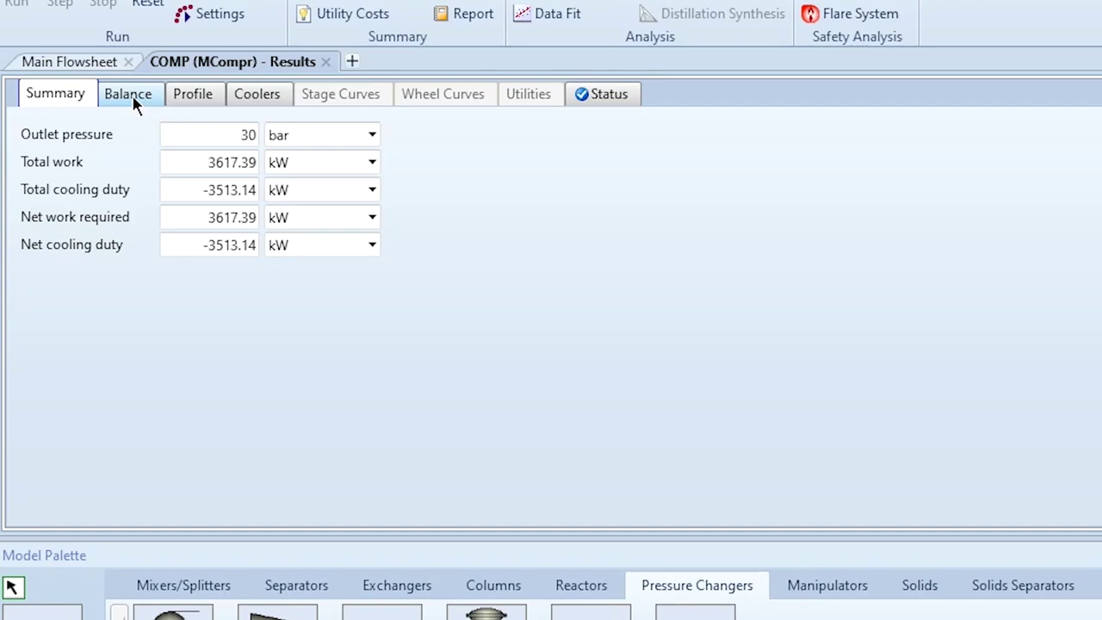
Step: Review the three-stage profile: outlet temperature, pressure, 3.09363 pressure ratio and indicated power per stage
{"action": "left_click", "coordinate": [185, 96]}
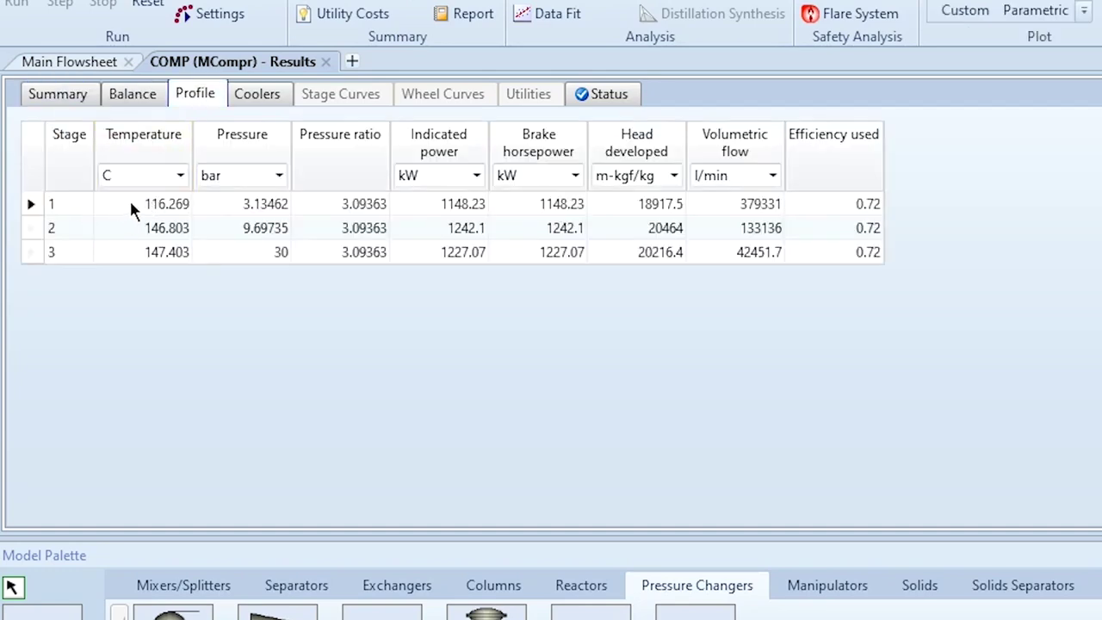
{"action": "left_click", "coordinate": [148, 207]}
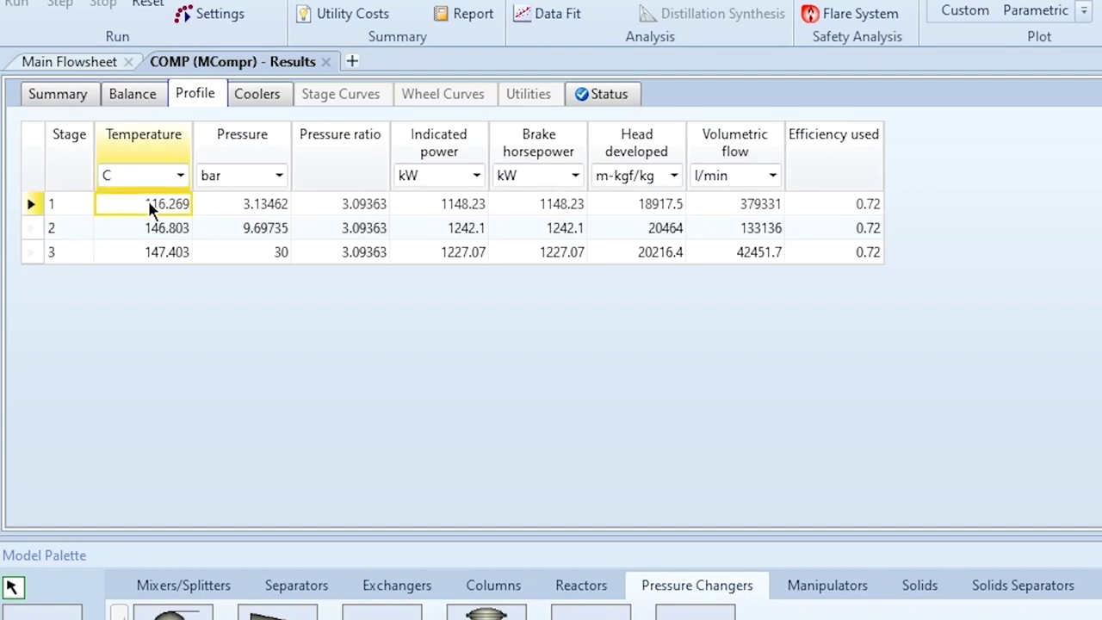
{"action": "left_click", "coordinate": [231, 205]}
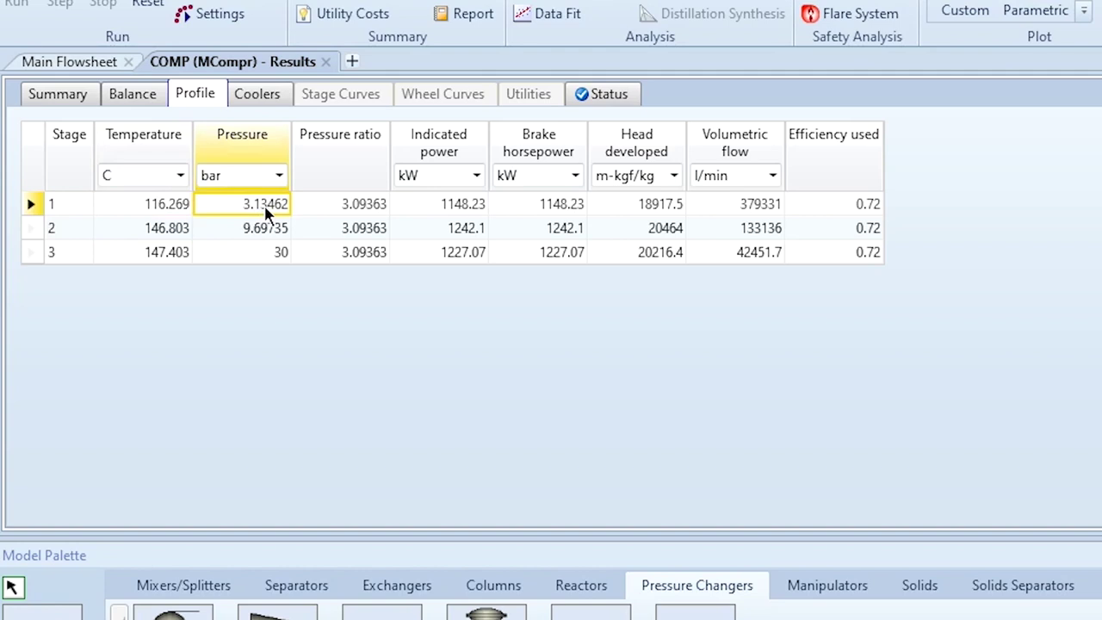
{"action": "left_click", "coordinate": [332, 206]}
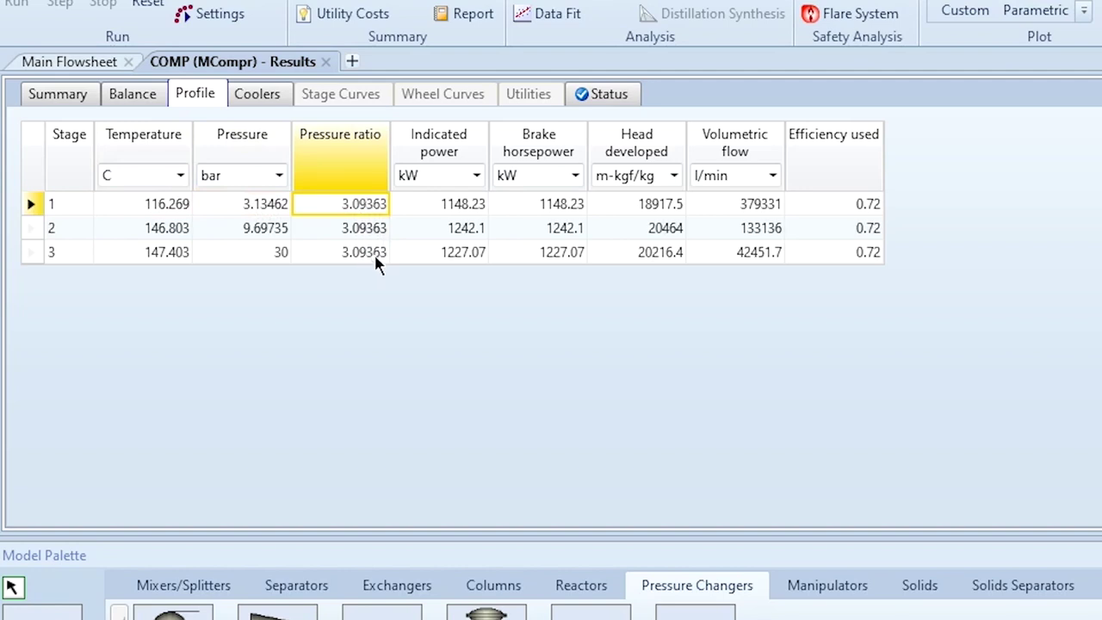
{"action": "left_click", "coordinate": [463, 205]}
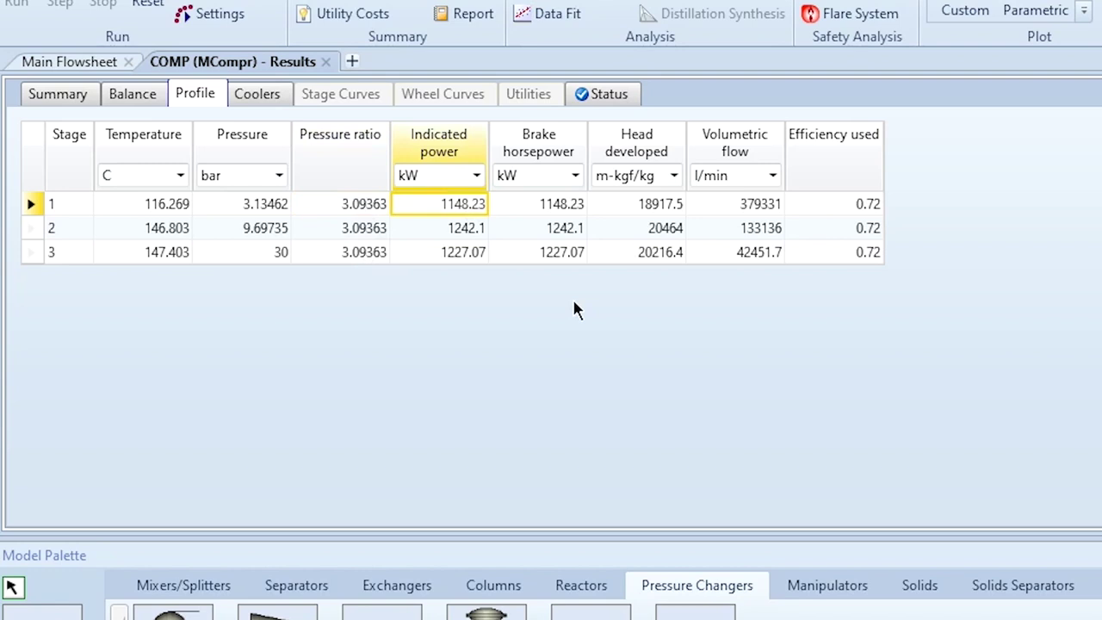
{"action": "key", "text": "Down"}
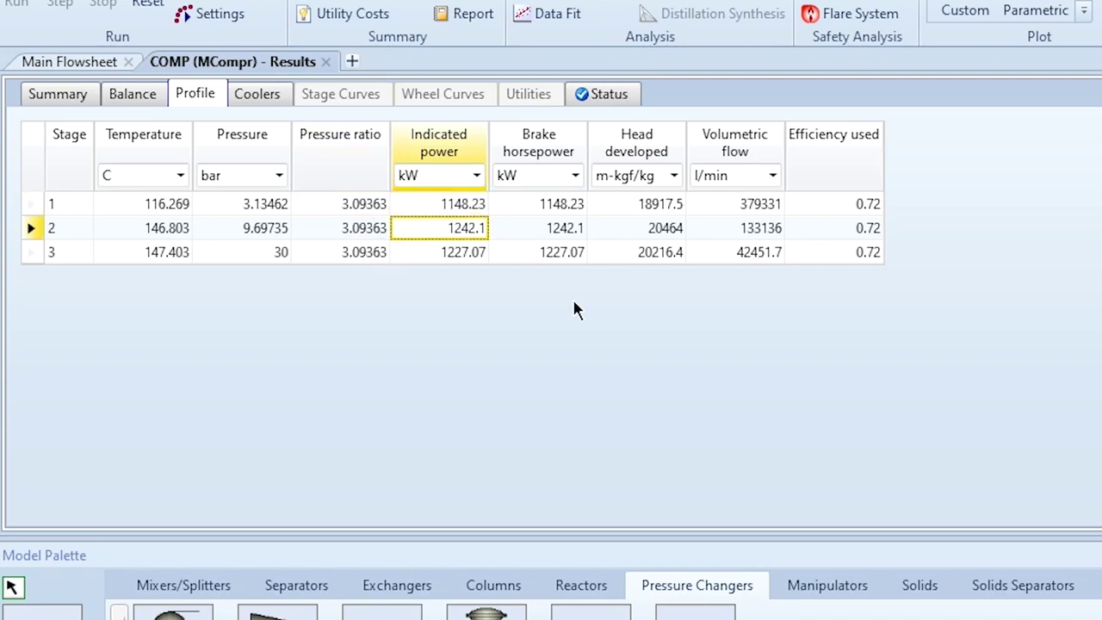
{"action": "key", "text": "Down"}
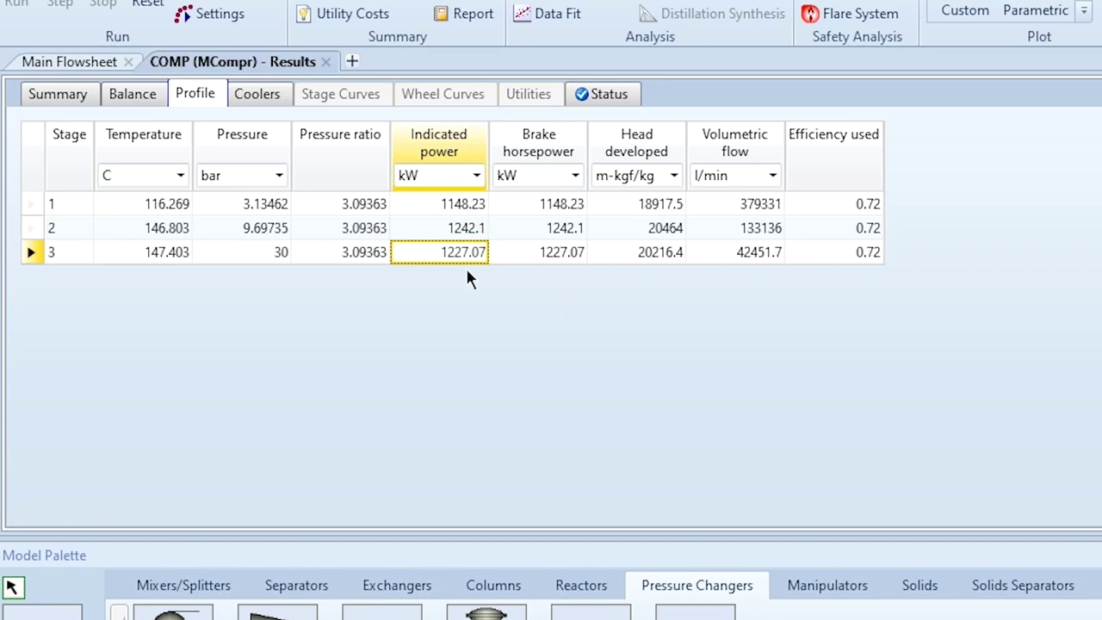
{"action": "left_click", "coordinate": [62, 93]}
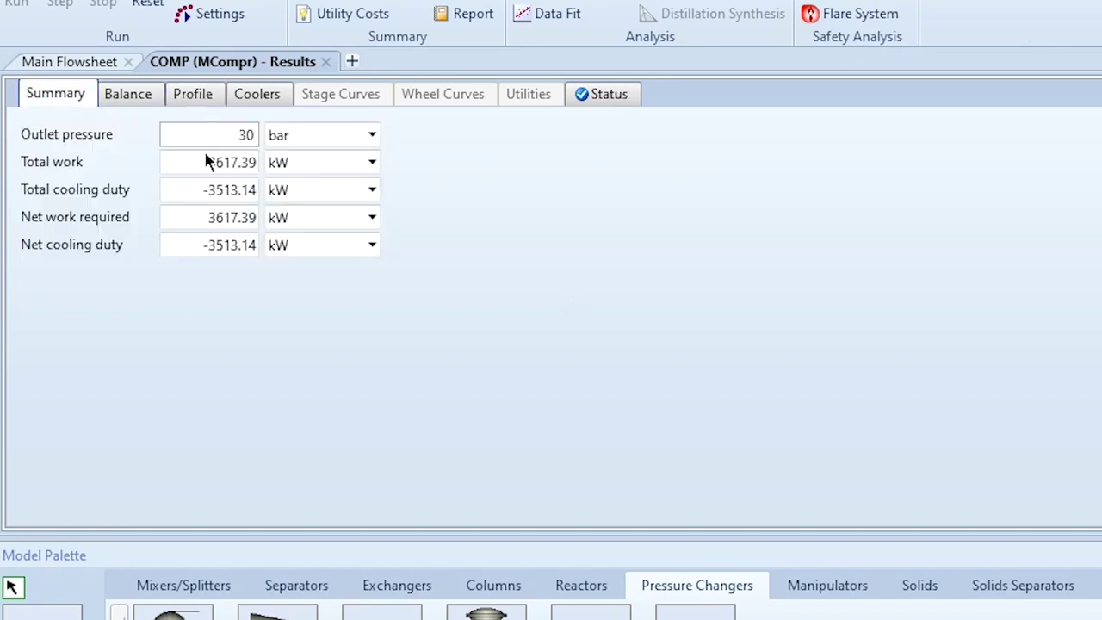
{"action": "left_click", "coordinate": [217, 95]}
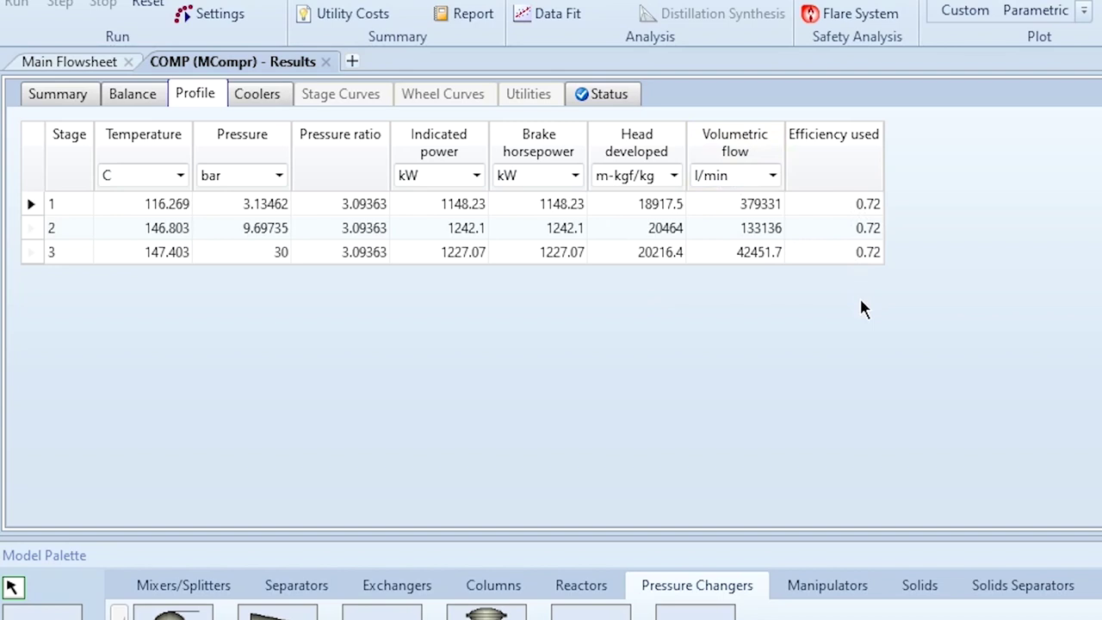
Step: Show intercooler duties in kW and check each stage: -911.965, -1274.29, -1326.89 kW
{"action": "left_click", "coordinate": [279, 99]}
{"action": "left_click", "coordinate": [338, 162]}
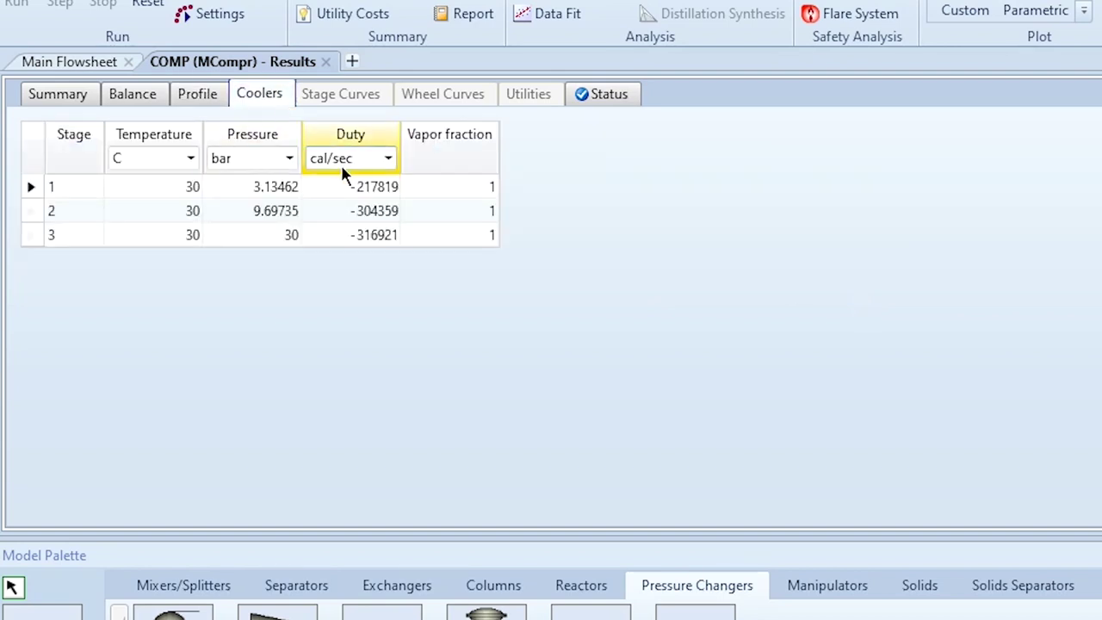
{"action": "left_click", "coordinate": [337, 162]}
{"action": "type", "text": "kW"}
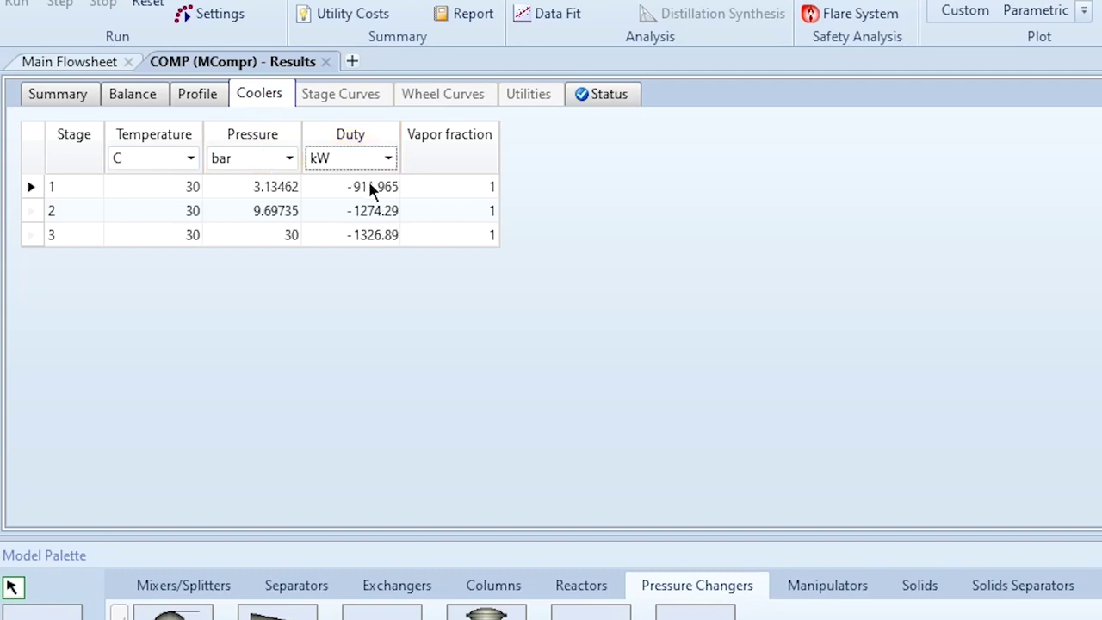
{"action": "left_click", "coordinate": [358, 188]}
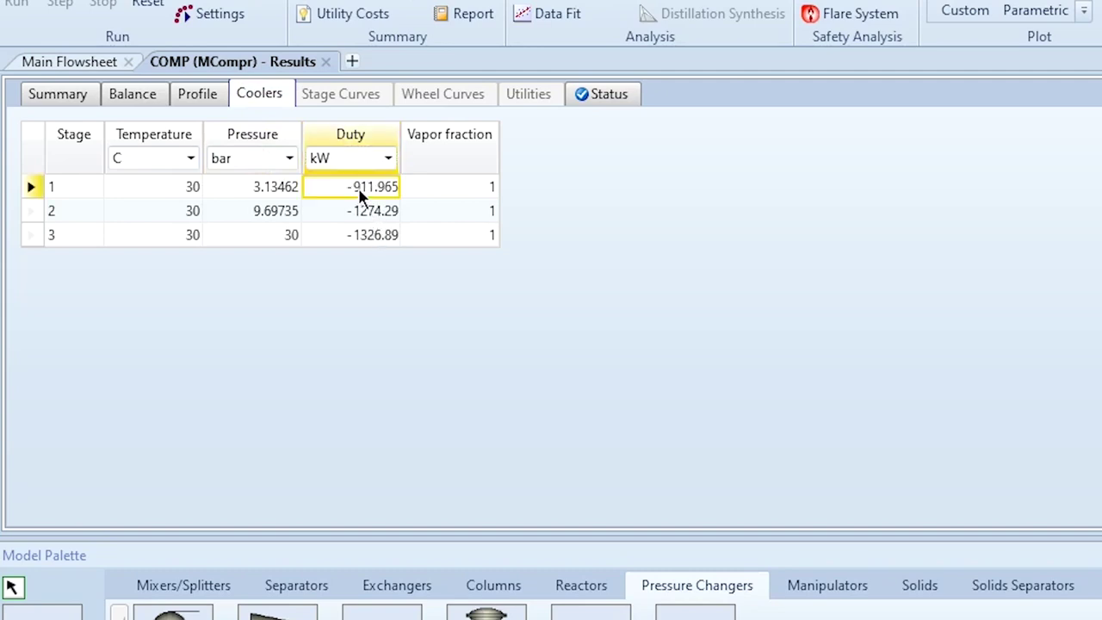
{"action": "left_click", "coordinate": [365, 211]}
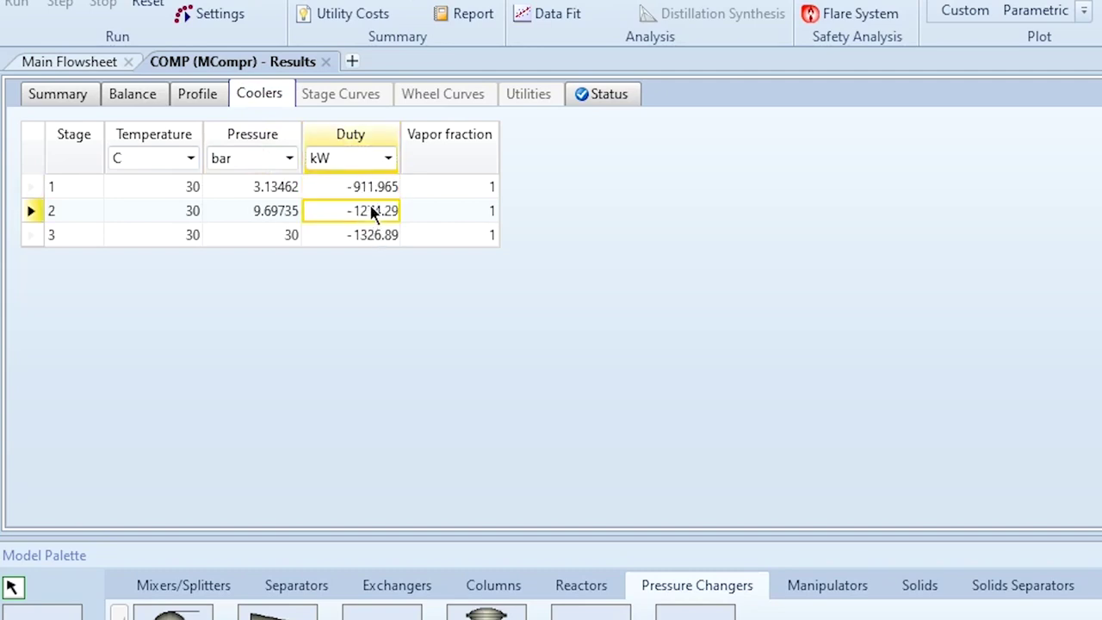
{"action": "left_click", "coordinate": [384, 244]}
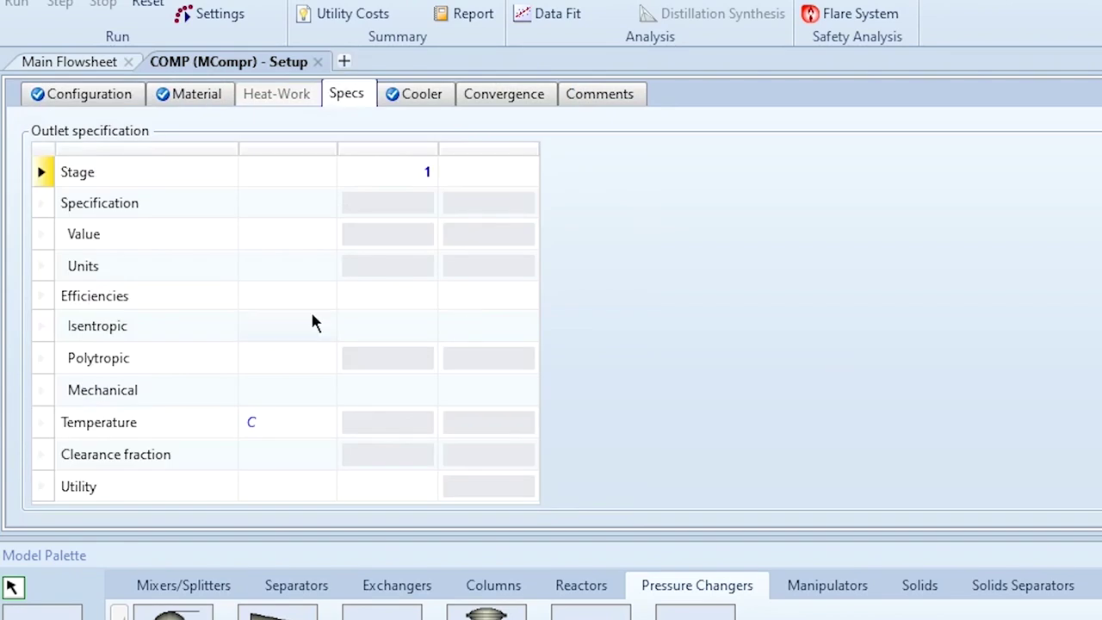
Step: Set COMP's isentropic efficiency to 0.6 and re-run the simulation
{"action": "left_click", "coordinate": [367, 330]}
{"action": "type", "text": "0.6"}
{"action": "key", "text": "Return"}
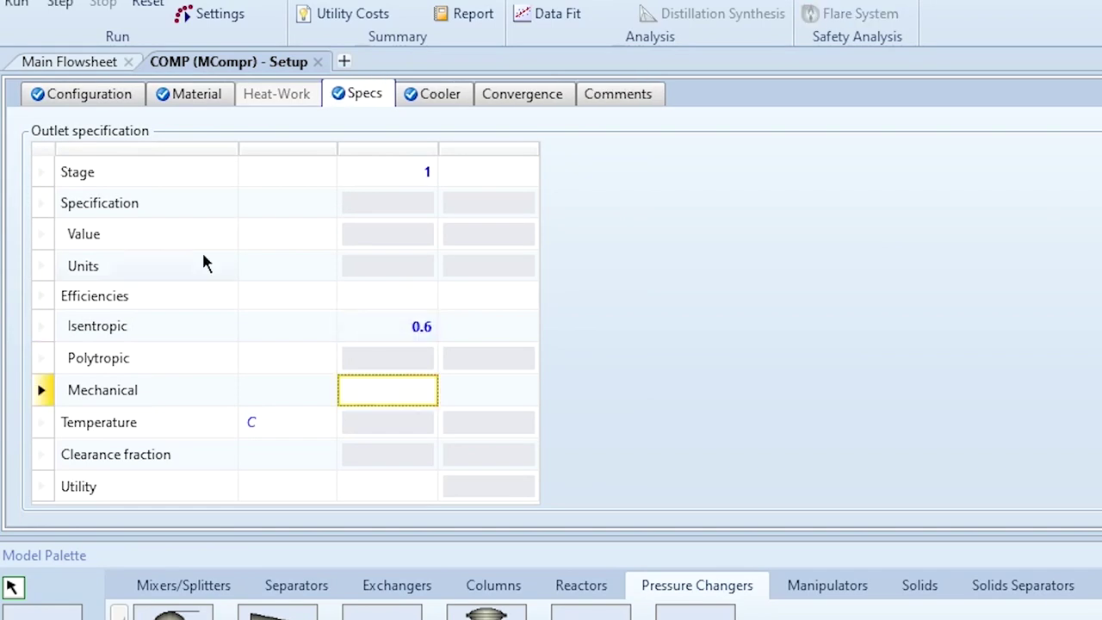
{"action": "left_click", "coordinate": [16, 7]}
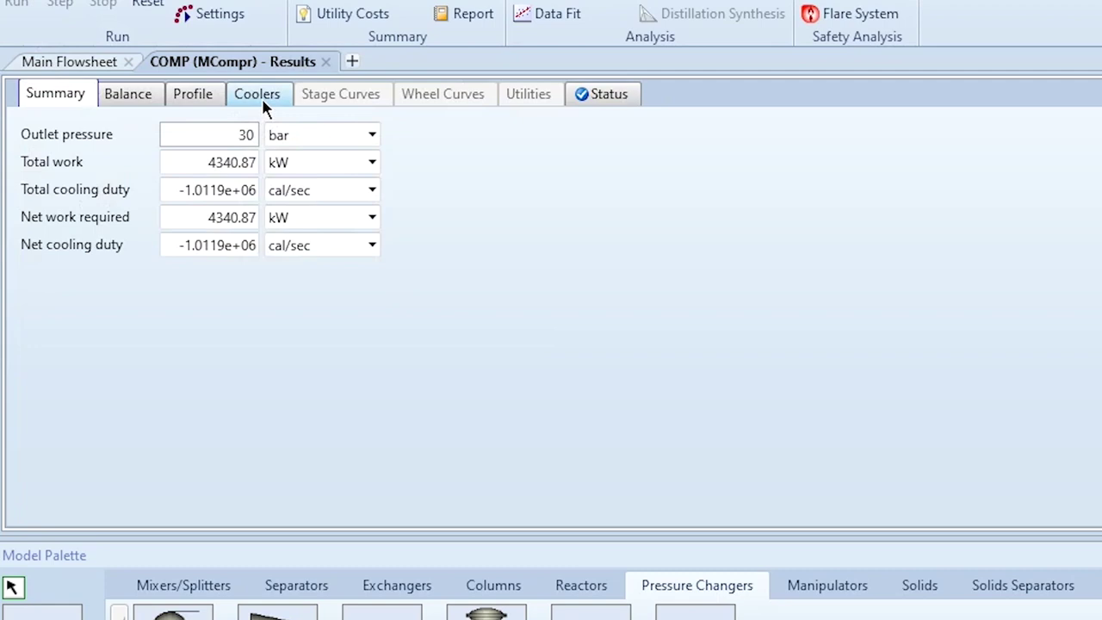
Step: Review the updated cooler duties in kW, stage profile and summary showing 4340.87 kW total work
{"action": "left_click", "coordinate": [262, 99]}
{"action": "left_click", "coordinate": [353, 158]}
{"action": "type", "text": "kW"}
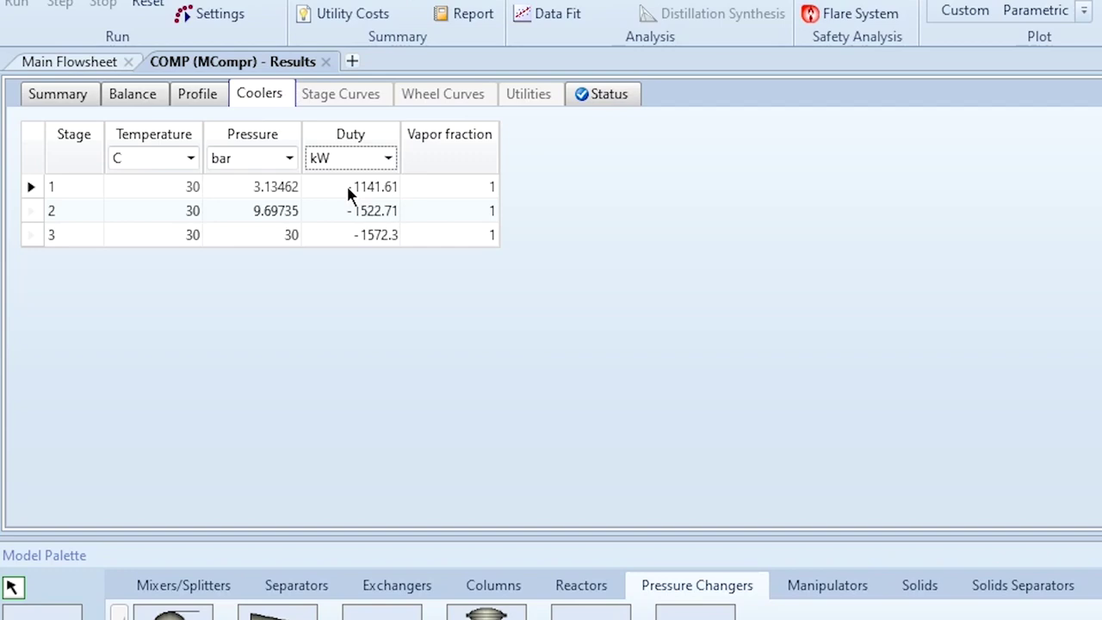
{"action": "left_click", "coordinate": [197, 96]}
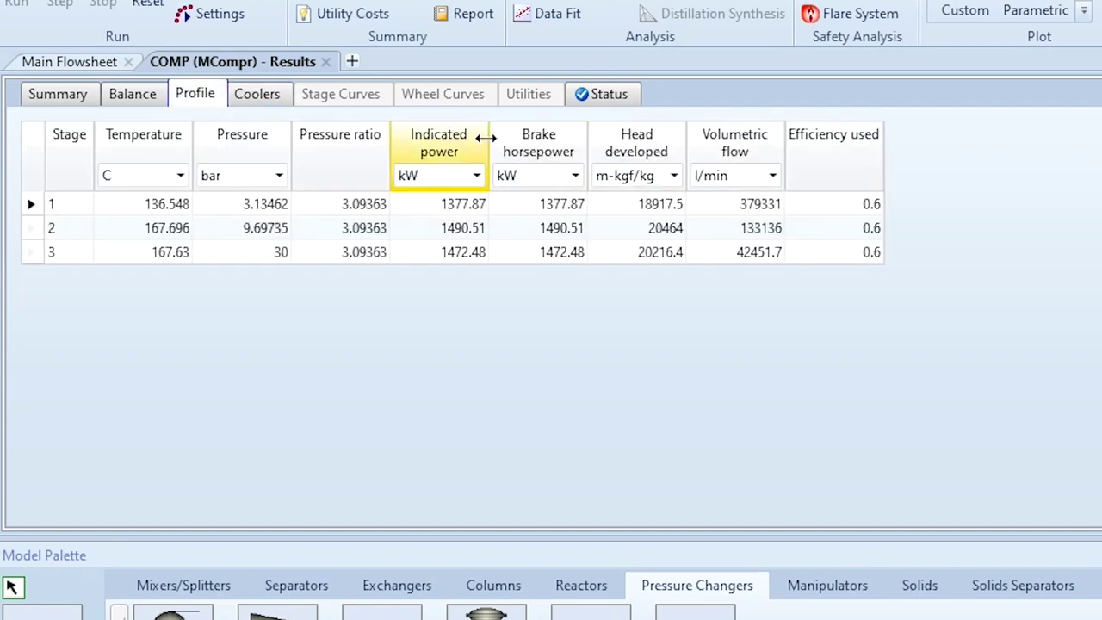
{"action": "left_click", "coordinate": [89, 93]}
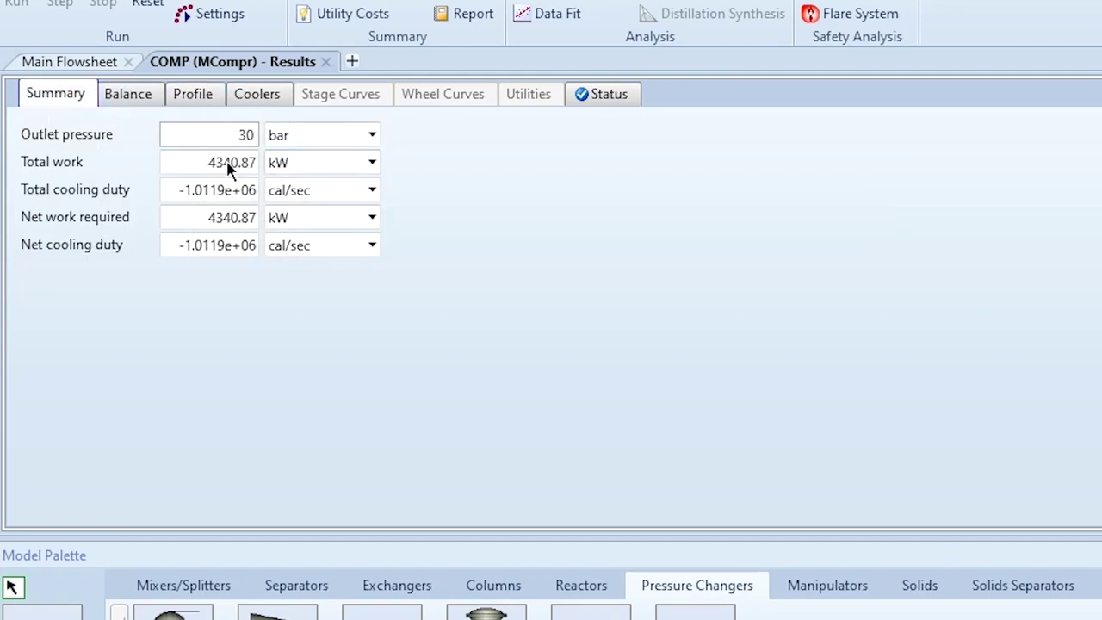